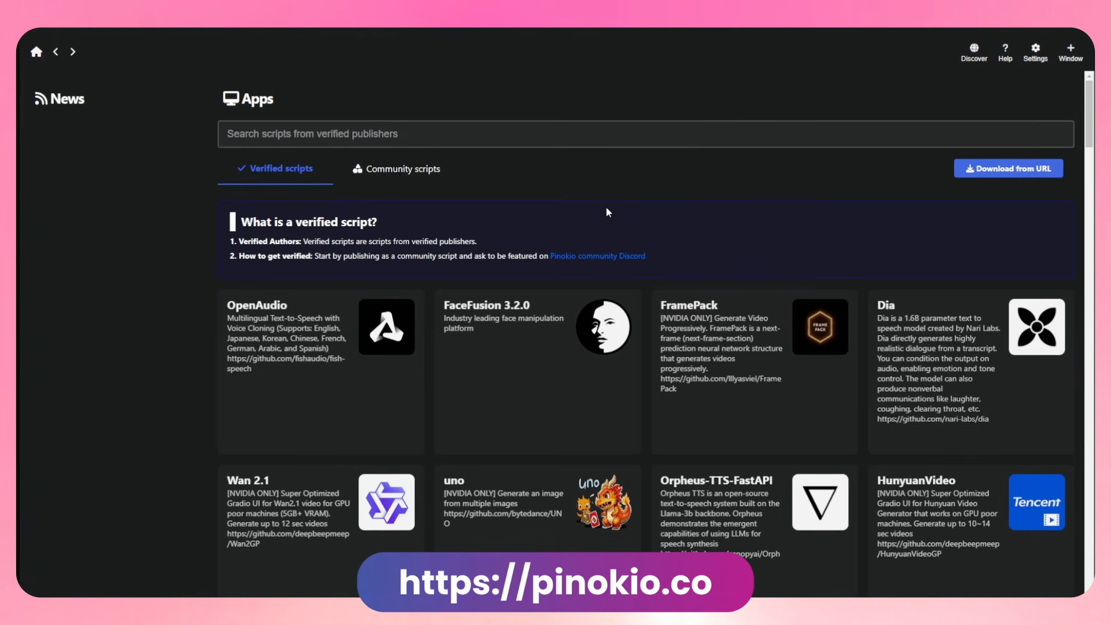
- Open the installed Wan 2.1 app, stop its running session and start it again
{"action": "scroll", "coordinate": [604, 199], "scroll_direction": "down", "scroll_amount": 4}
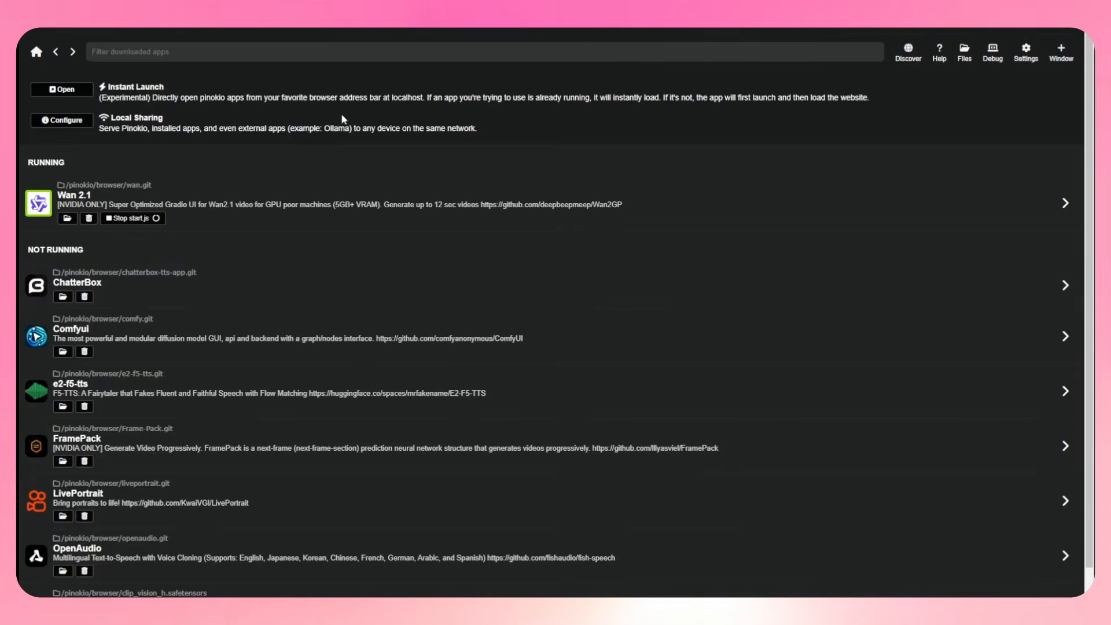
{"action": "left_click", "coordinate": [345, 190]}
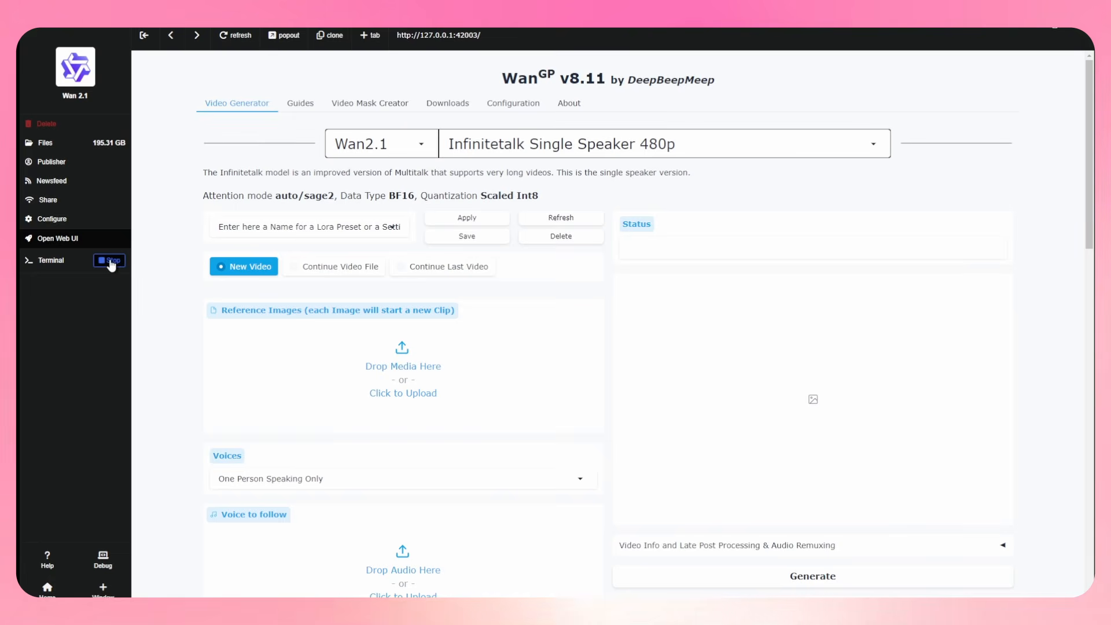
{"action": "left_click", "coordinate": [110, 261]}
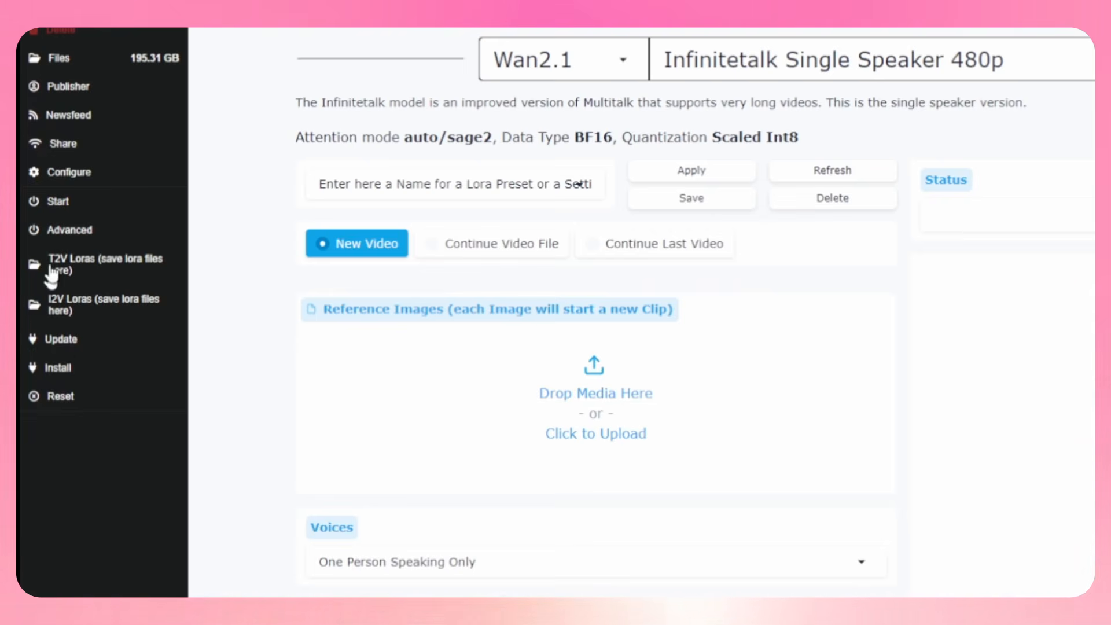
{"action": "left_click", "coordinate": [61, 206]}
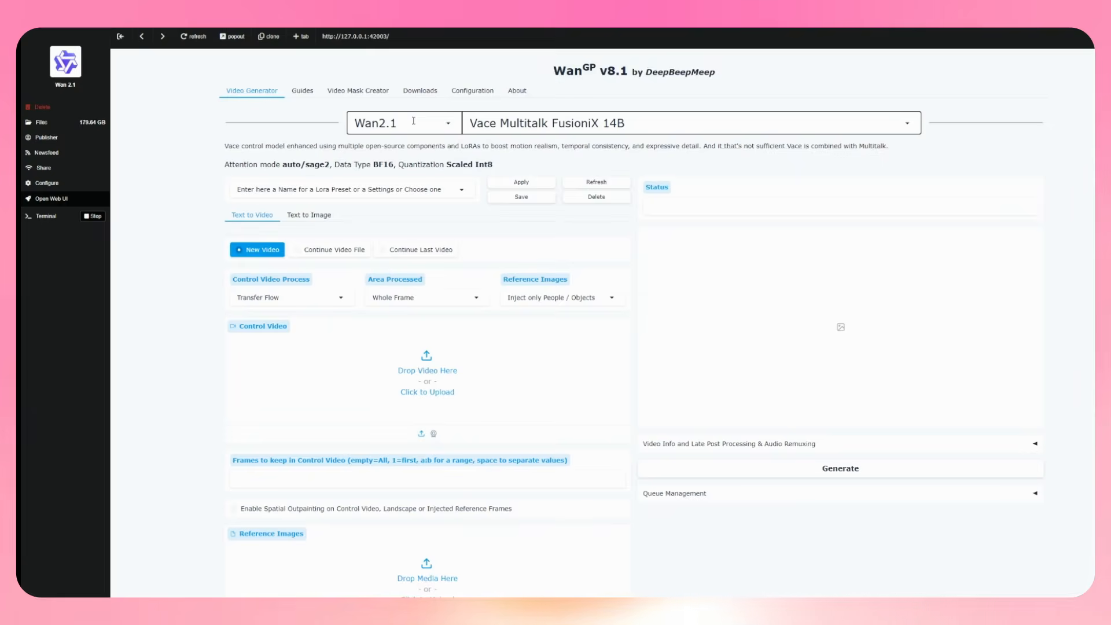
- Choose the Wan2.1 model family with the Infinitetalk Single Speaker 480p model
{"action": "left_click", "coordinate": [413, 120]}
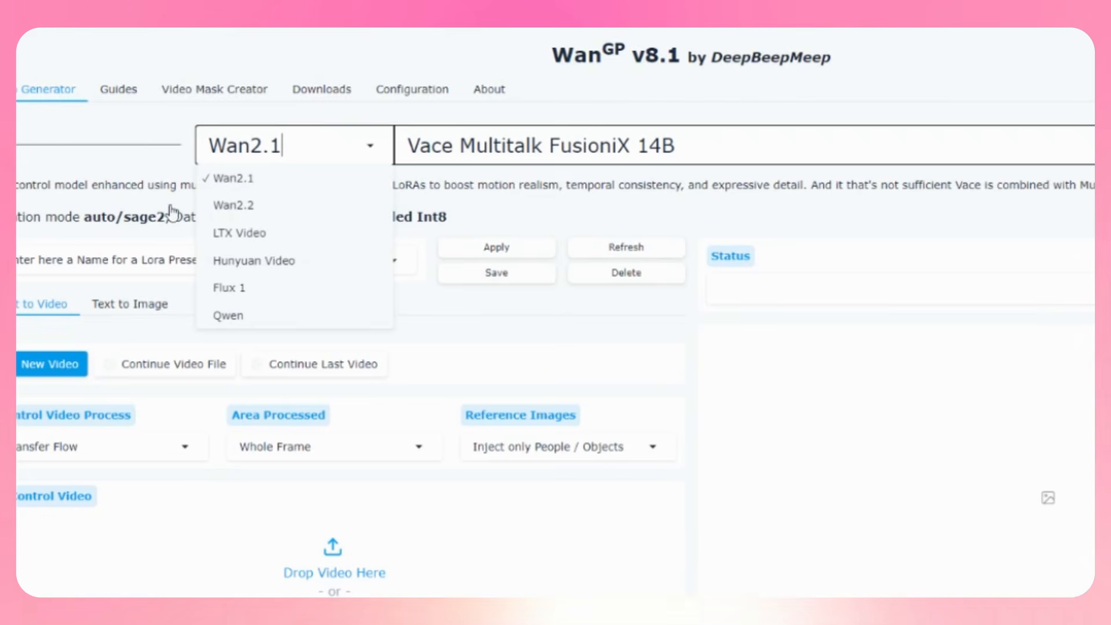
{"action": "left_click", "coordinate": [133, 164]}
{"action": "left_click", "coordinate": [472, 147]}
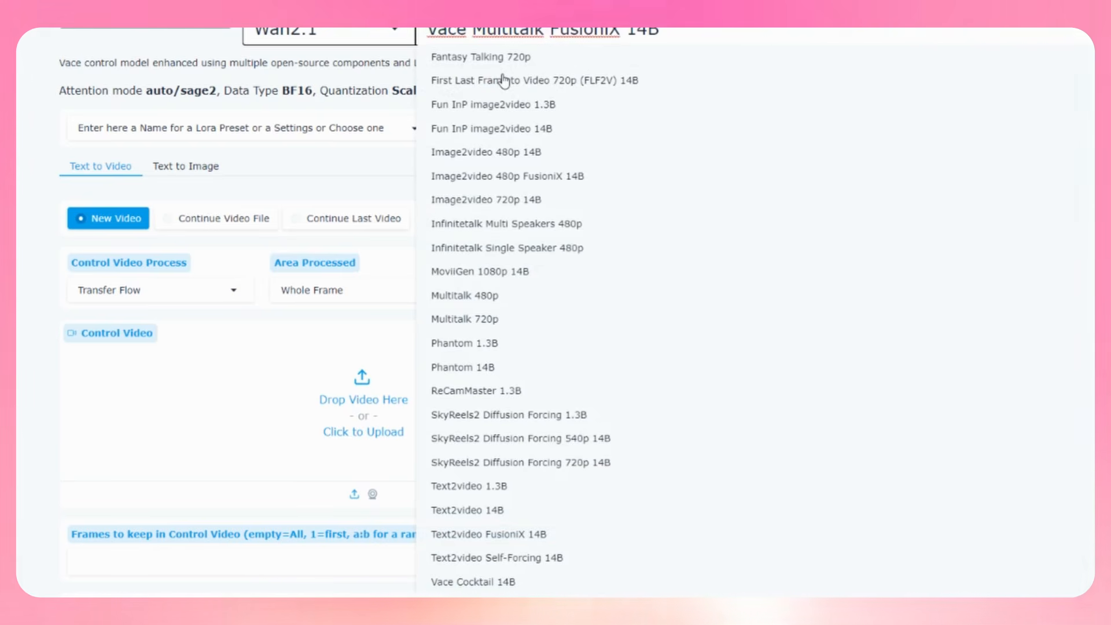
{"action": "left_click", "coordinate": [507, 248]}
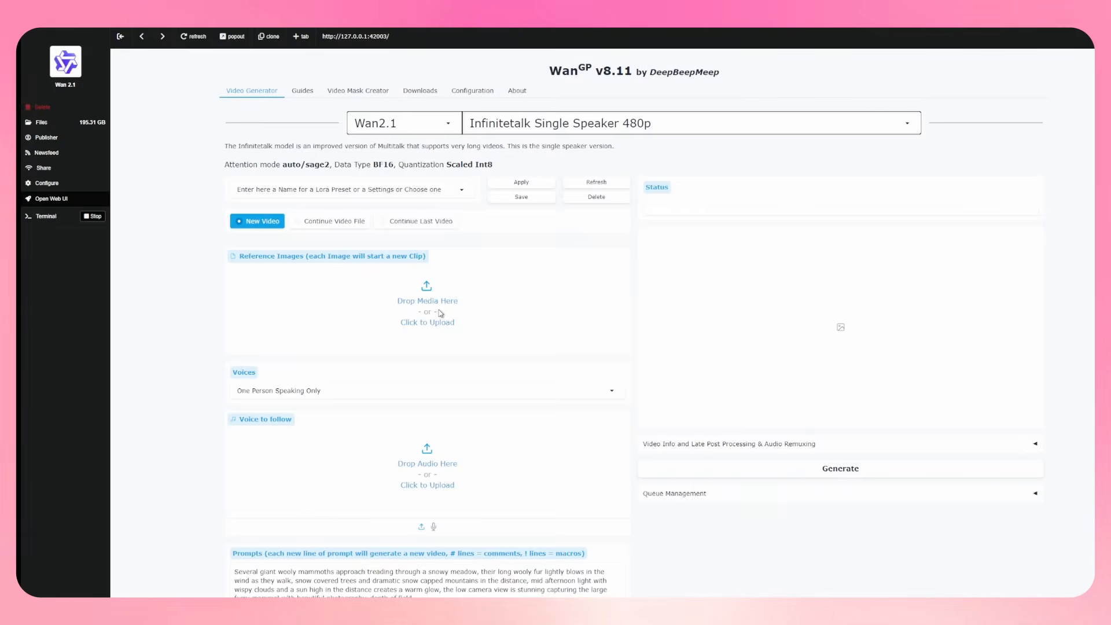
{"action": "left_click", "coordinate": [440, 313]}
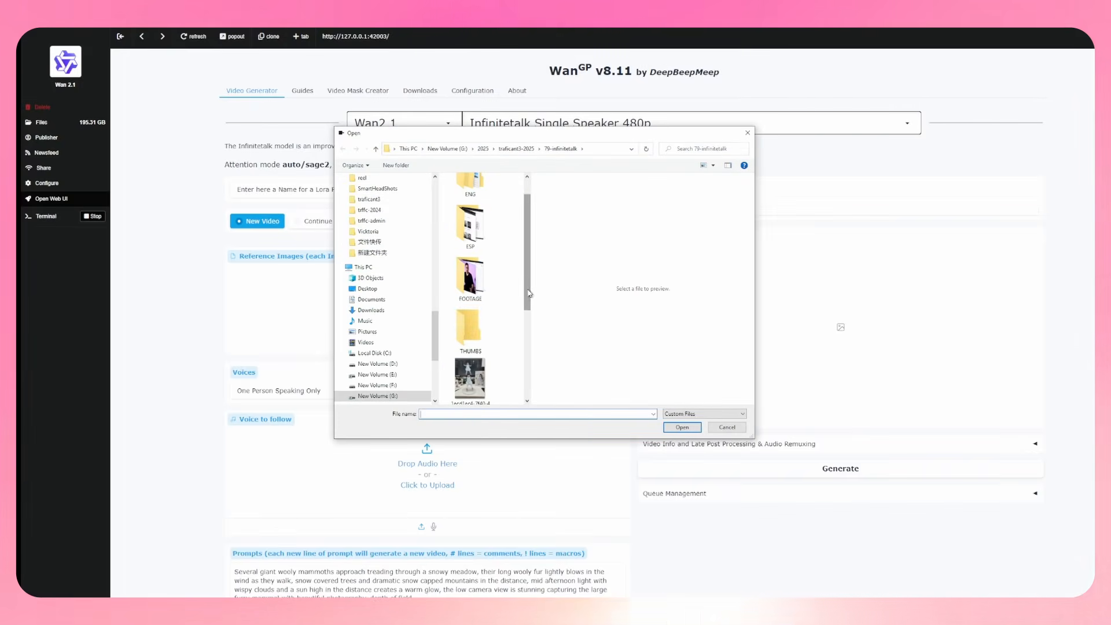
{"action": "double_click", "coordinate": [469, 286]}
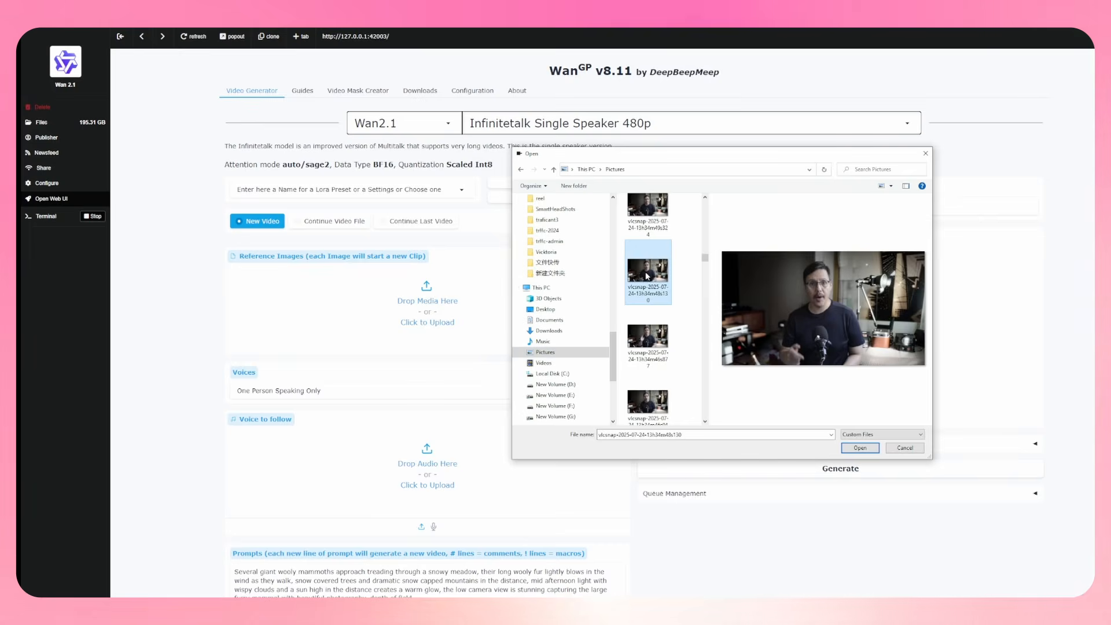
{"action": "left_click_drag", "start_coordinate": [647, 275], "coordinate": [432, 300]}
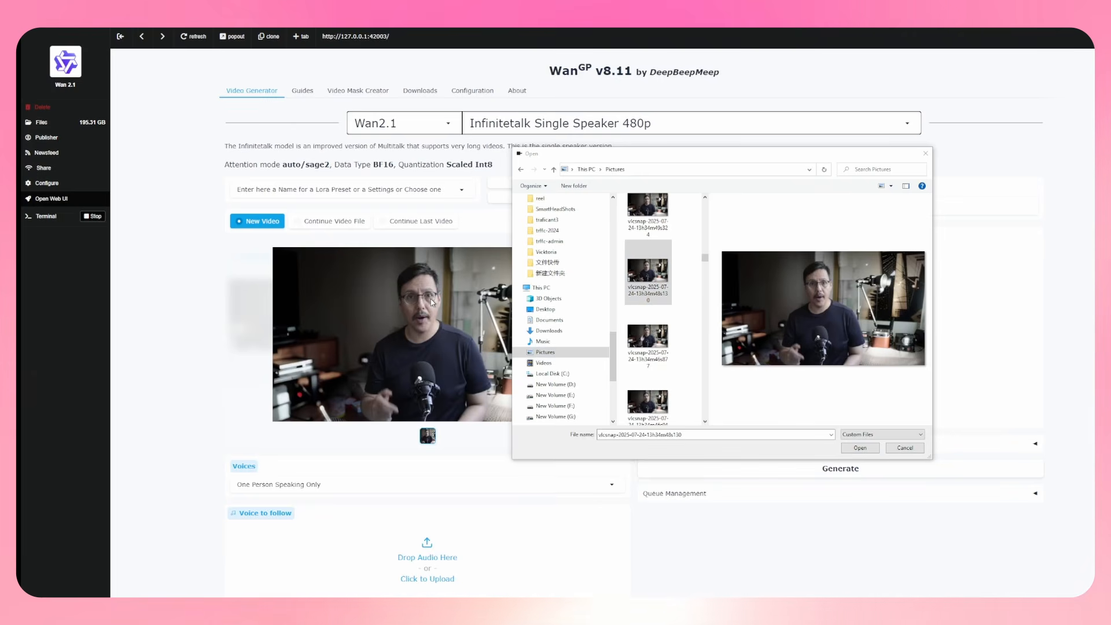
- Load audio file 01 from the 69-SEEDANCE CN folder as the voice to follow and play it
{"action": "left_click_drag", "start_coordinate": [737, 160], "coordinate": [866, 173]}
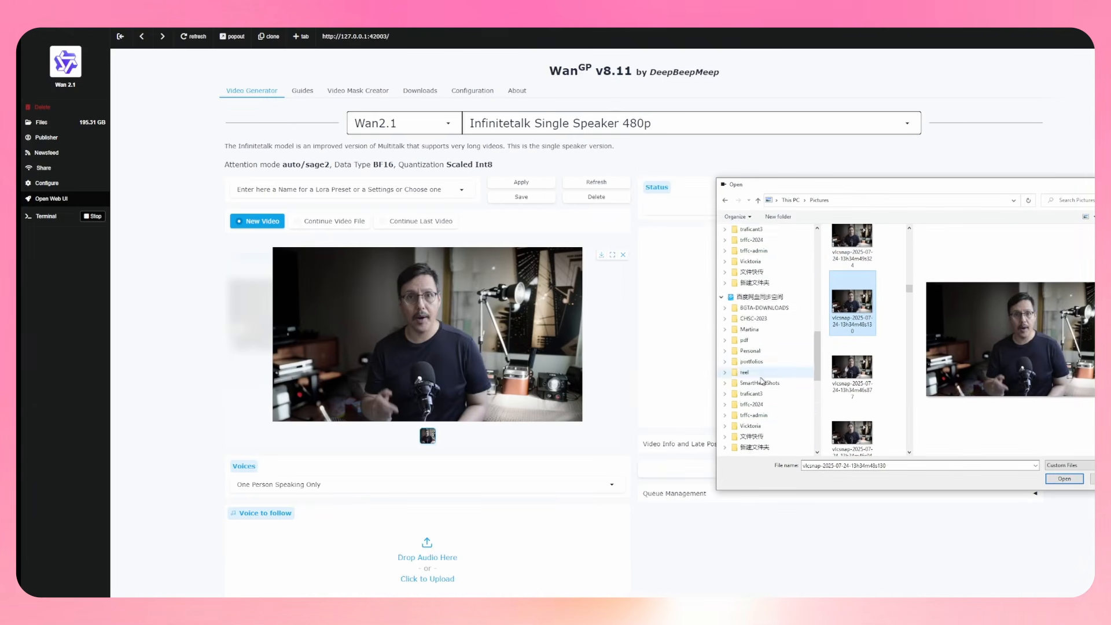
{"action": "left_click", "coordinate": [842, 245]}
{"action": "left_click_drag", "start_coordinate": [843, 246], "coordinate": [418, 556]}
{"action": "scroll", "coordinate": [573, 412], "scroll_direction": "down", "scroll_amount": 1}
{"action": "left_click", "coordinate": [1104, 478]}
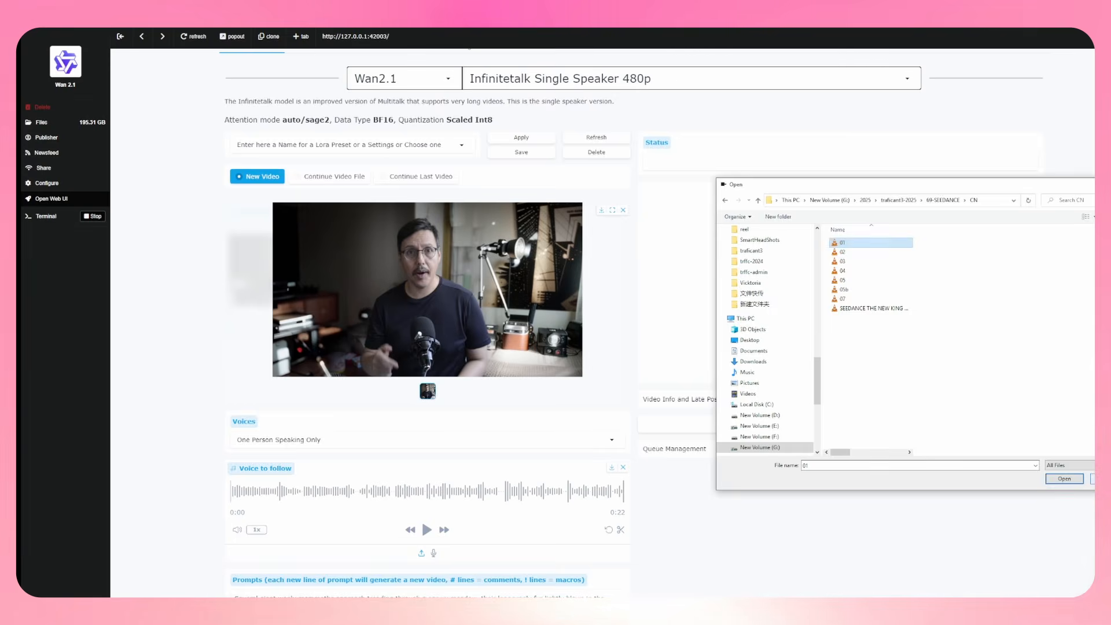
{"action": "scroll", "coordinate": [700, 400], "scroll_direction": "down", "scroll_amount": 4}
{"action": "left_click", "coordinate": [427, 351]}
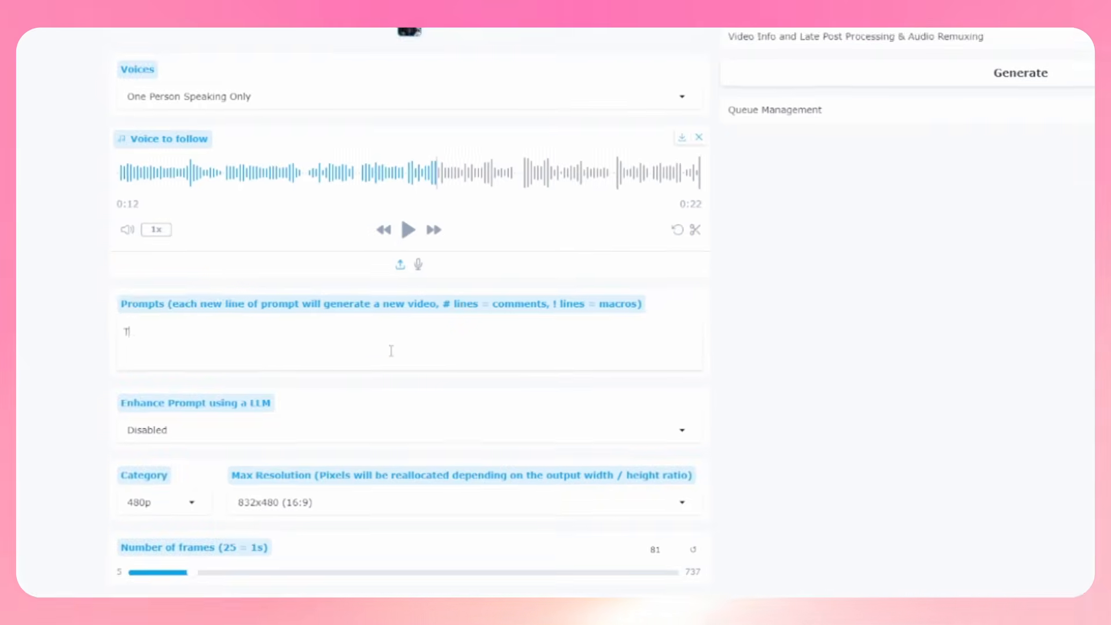
- Enter the prompt "Talking" and set LLM prompt enhancement to Based on both Text Prompt and Images Prompts Content
{"action": "type", "text": "alki"}
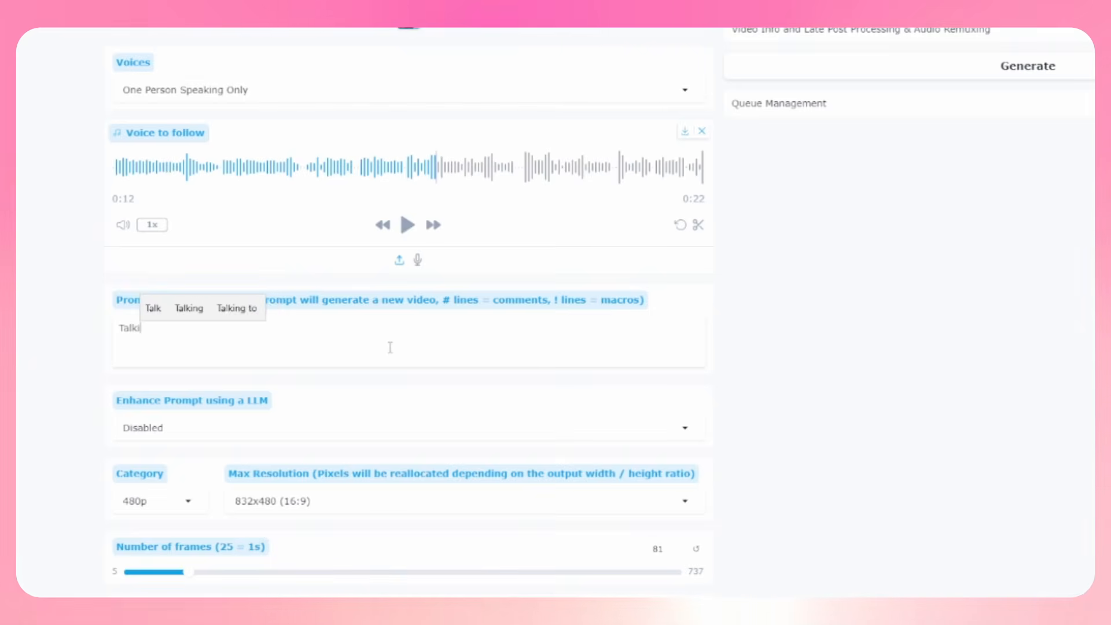
{"action": "type", "text": "ng"}
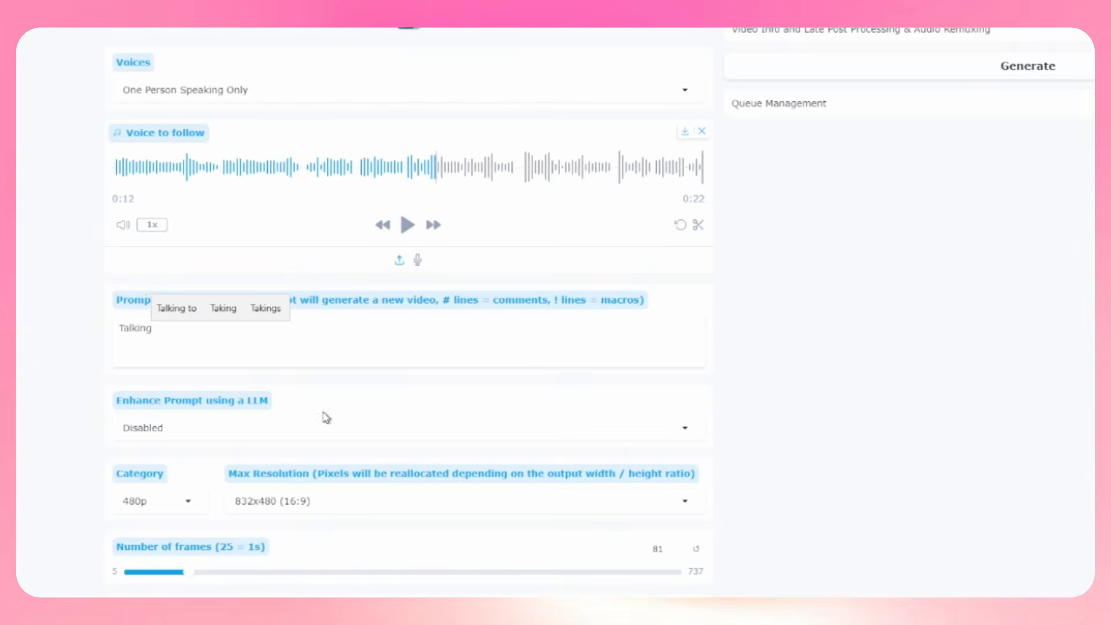
{"action": "left_click", "coordinate": [289, 428]}
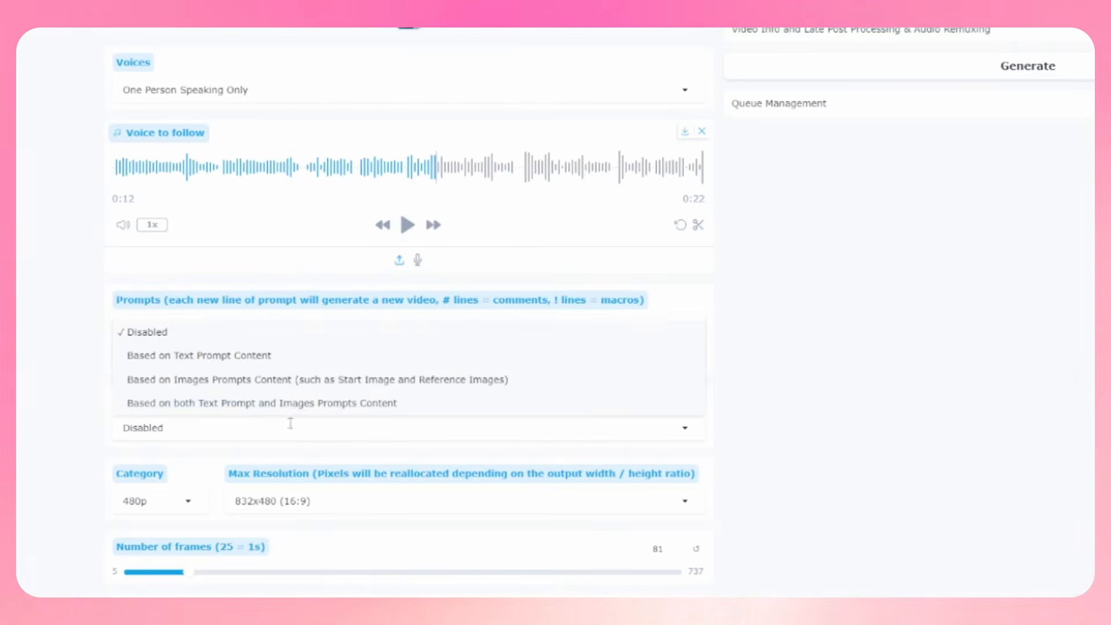
{"action": "left_click", "coordinate": [249, 405]}
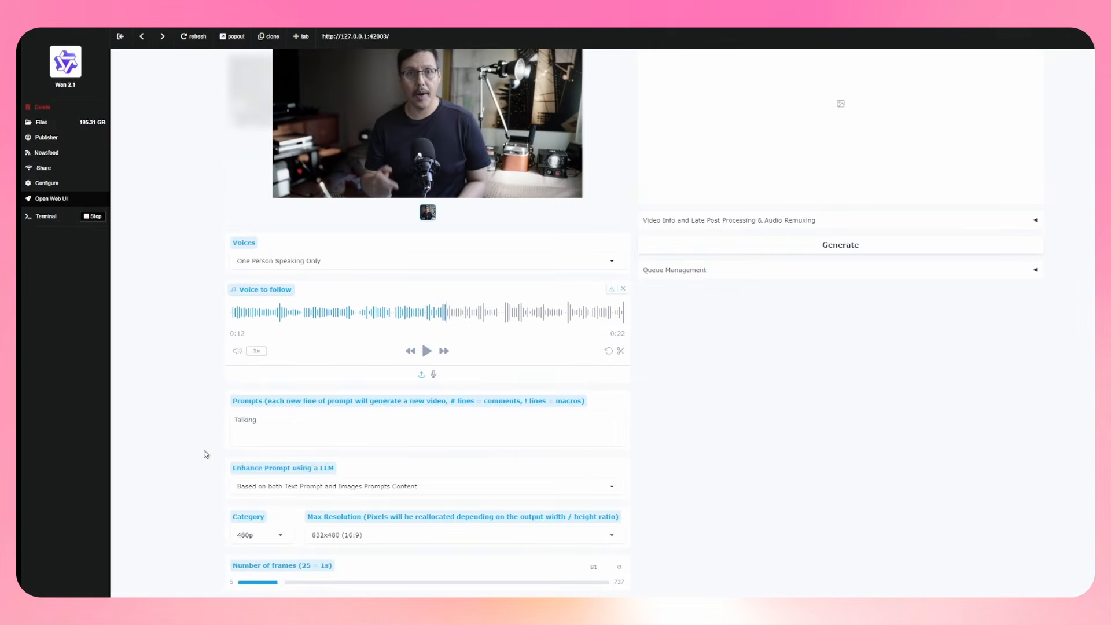
- Look through the advanced general settings and set the number of frames to 225
{"action": "scroll", "coordinate": [206, 454], "scroll_direction": "down", "scroll_amount": 4}
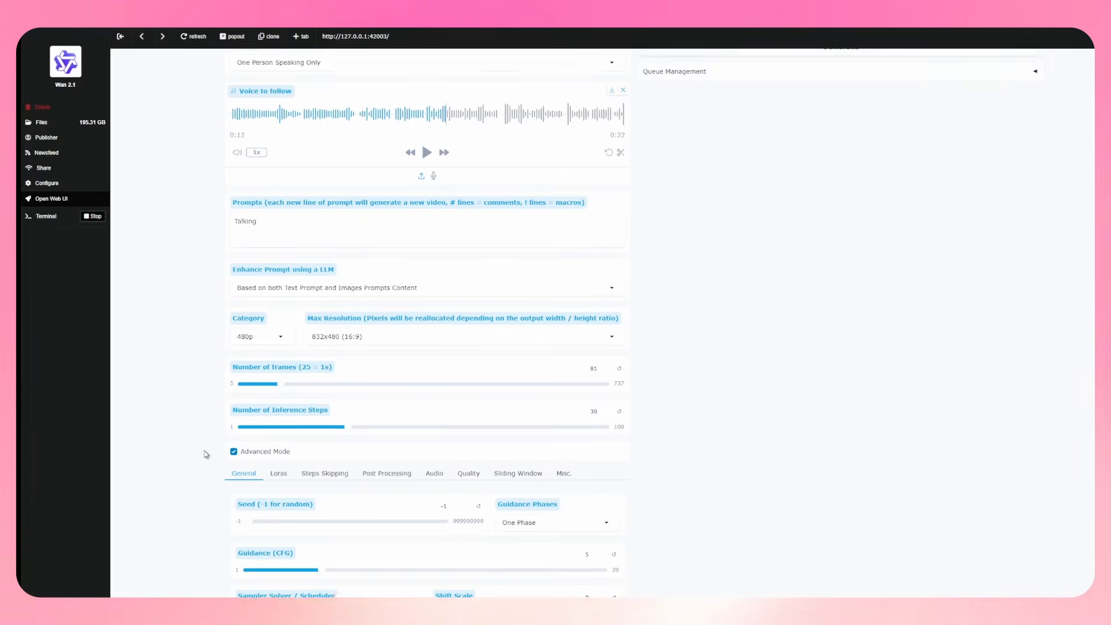
{"action": "scroll", "coordinate": [206, 454], "scroll_direction": "down", "scroll_amount": 1}
{"action": "scroll", "coordinate": [205, 449], "scroll_direction": "down", "scroll_amount": 1}
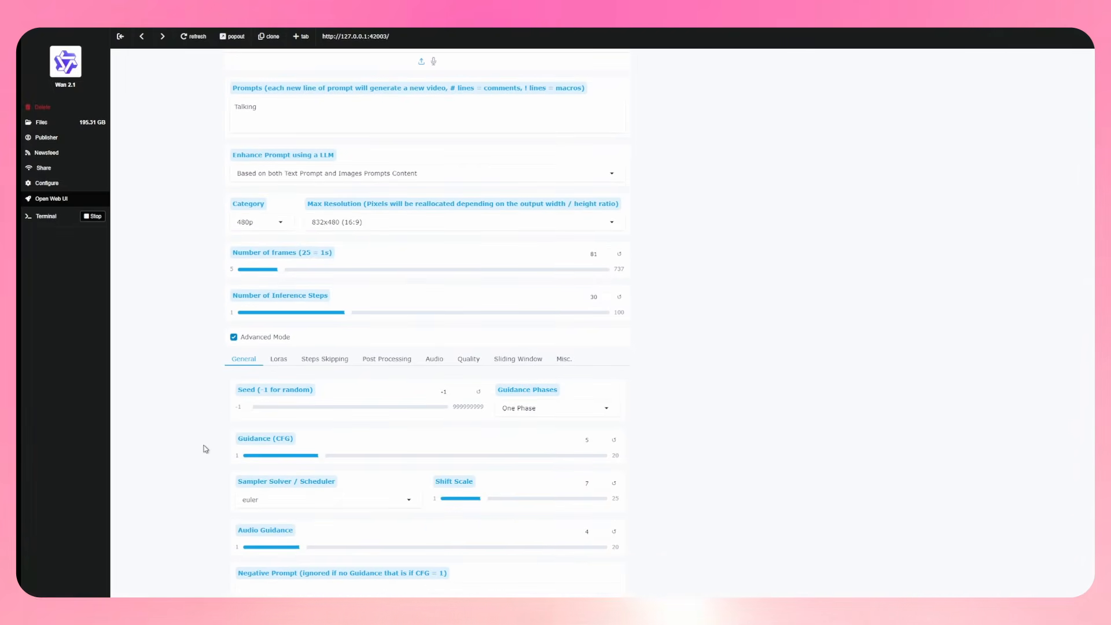
{"action": "scroll", "coordinate": [206, 449], "scroll_direction": "down", "scroll_amount": 2}
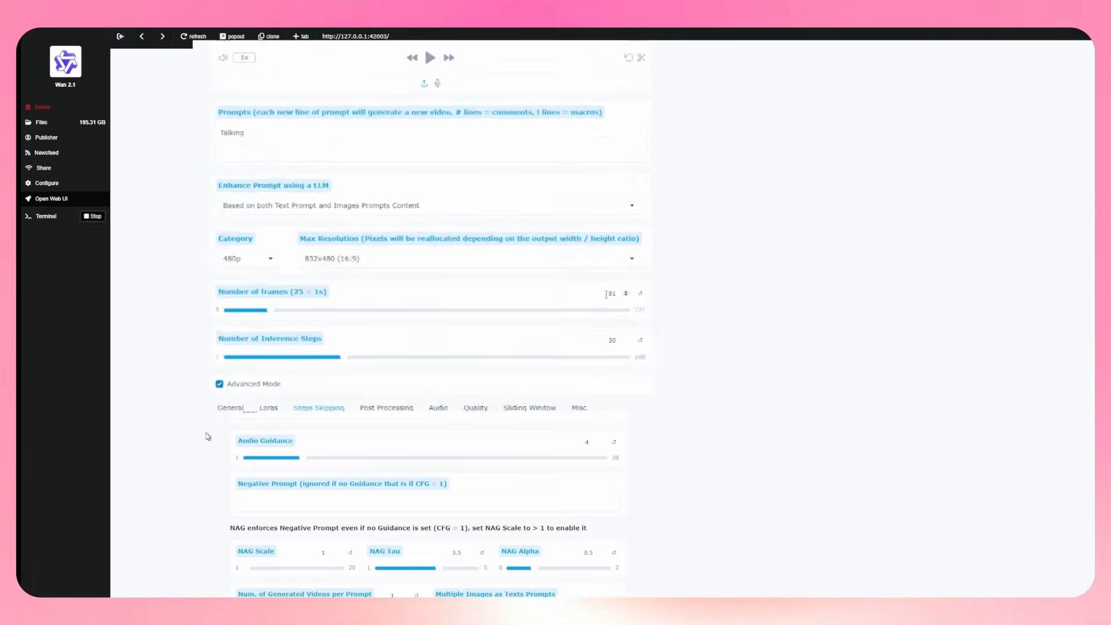
{"action": "double_click", "coordinate": [592, 294]}
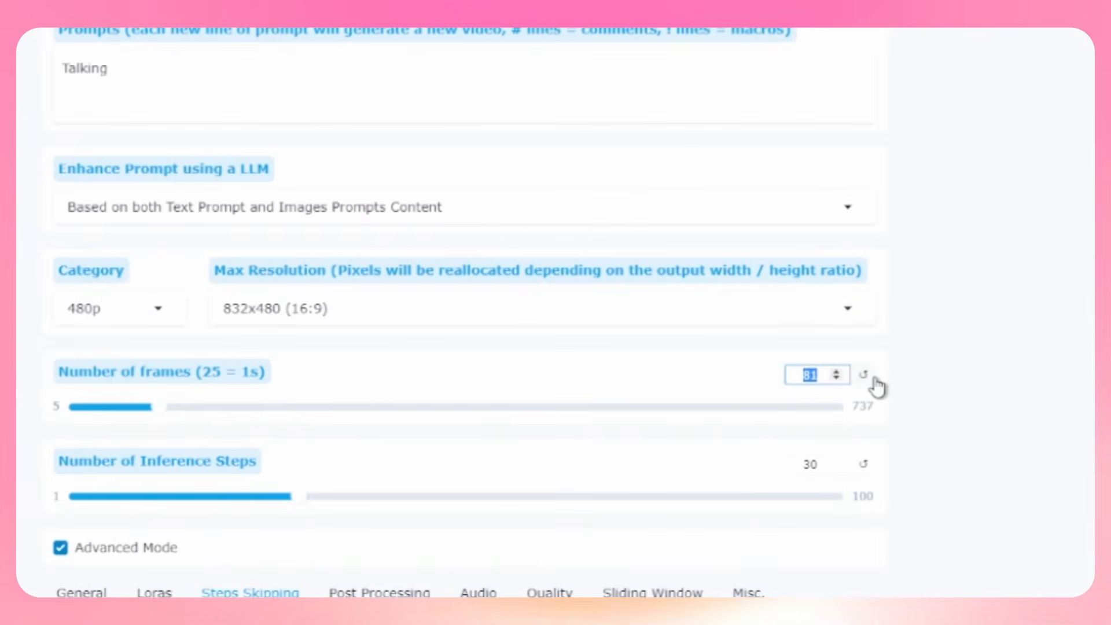
{"action": "type", "text": "2"}
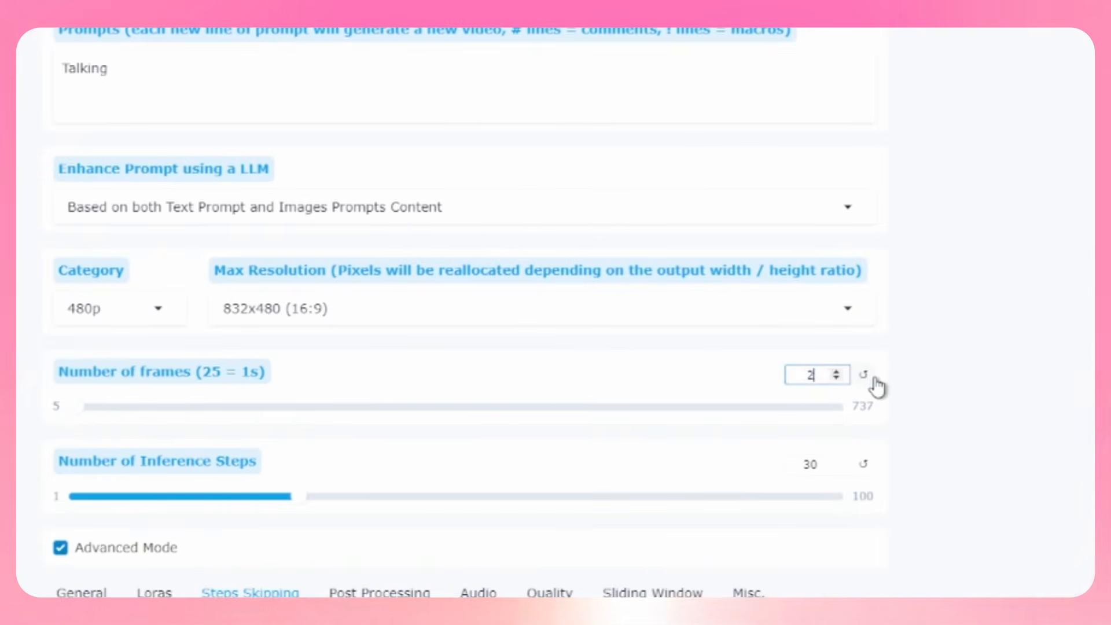
{"action": "type", "text": "25"}
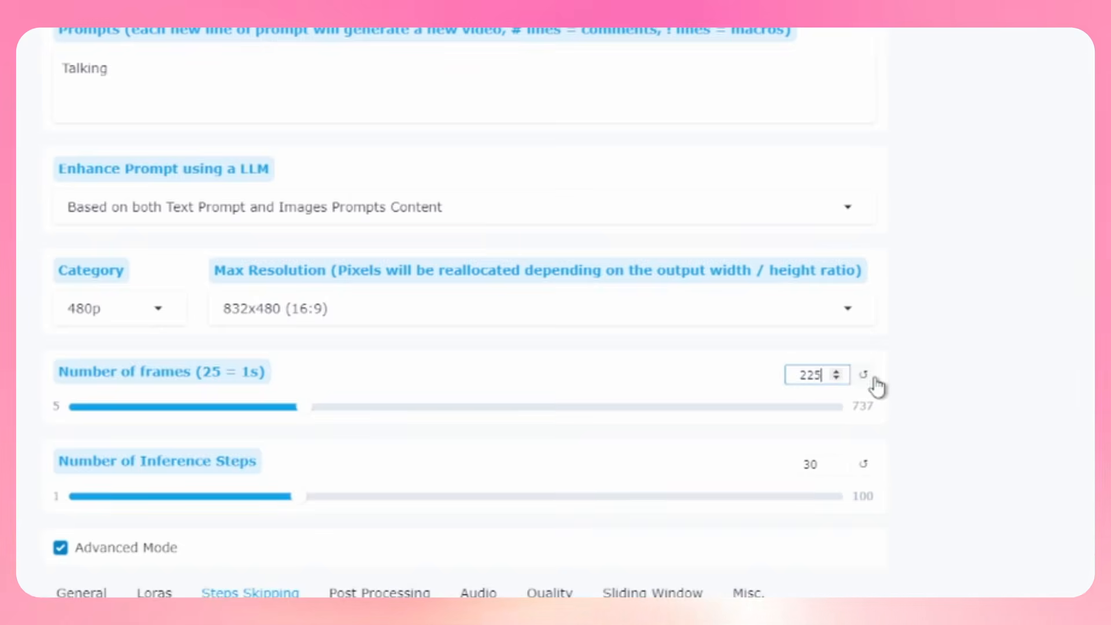
{"action": "left_click", "coordinate": [966, 396]}
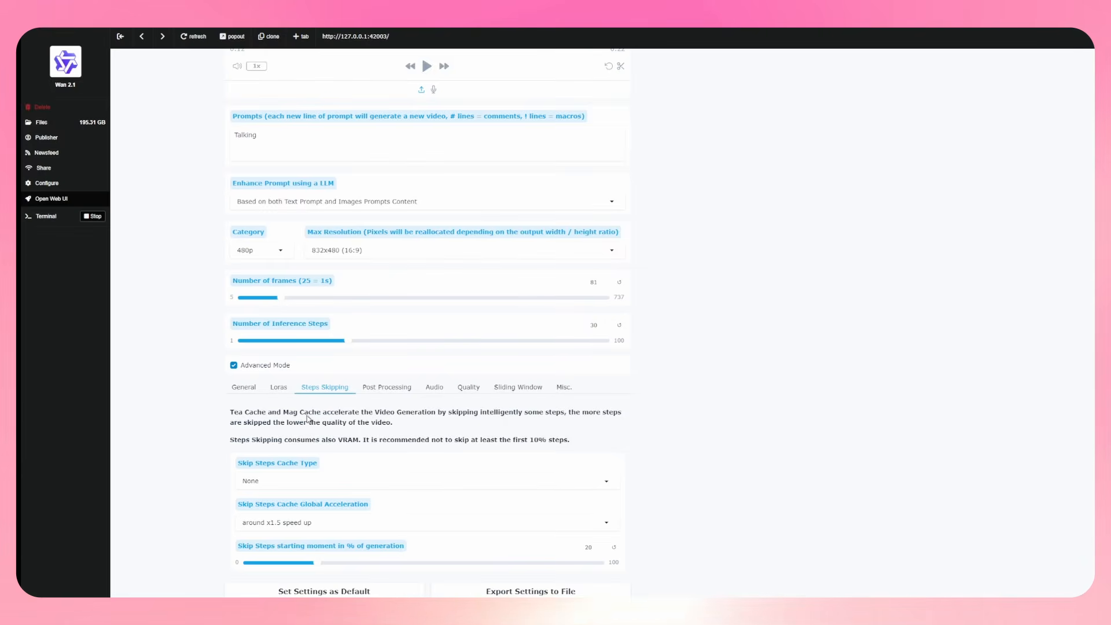
- Set the Skip Steps Cache Type to Tea Cache
{"action": "left_click", "coordinate": [275, 488]}
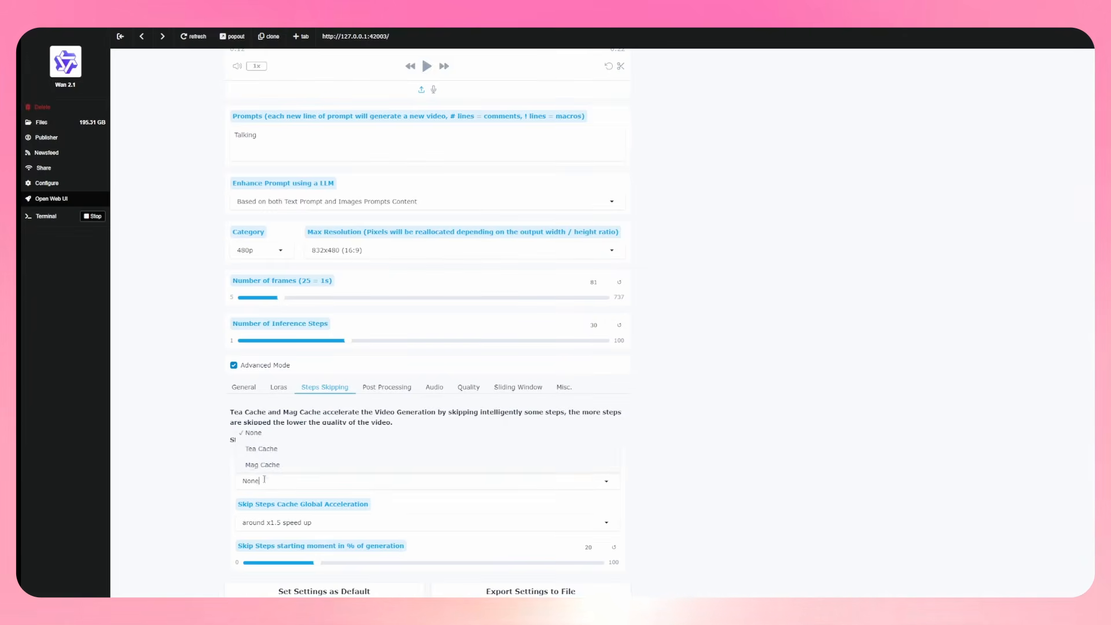
{"action": "left_click", "coordinate": [256, 452]}
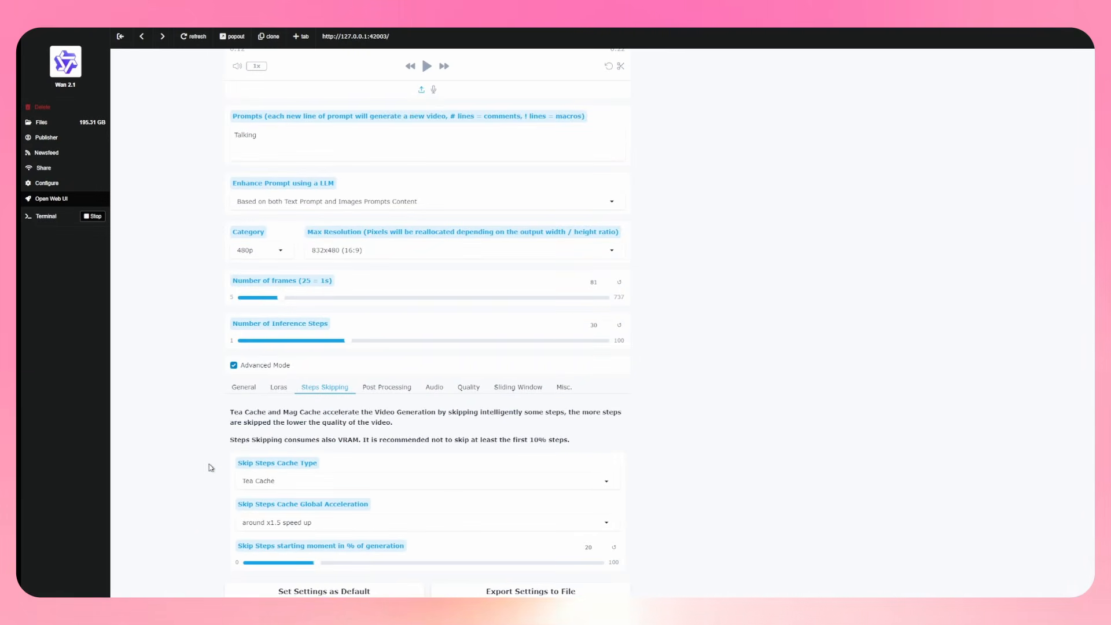
- Generate the talking video from the reference image and audio, and play the result
{"action": "scroll", "coordinate": [776, 460], "scroll_direction": "up", "scroll_amount": 1}
{"action": "scroll", "coordinate": [775, 460], "scroll_direction": "up", "scroll_amount": 4}
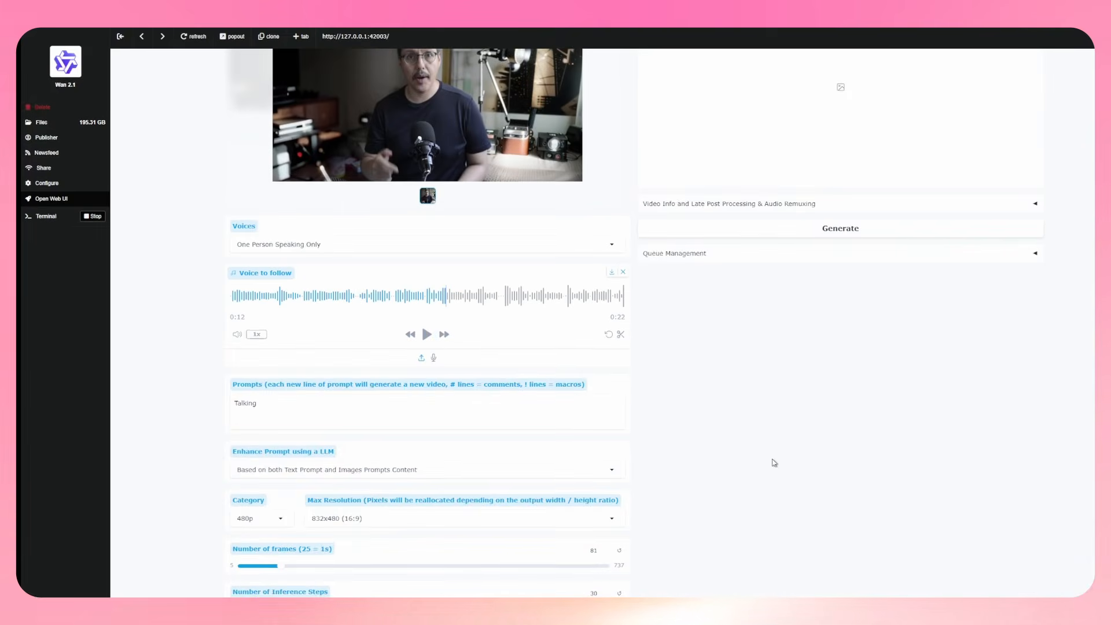
{"action": "scroll", "coordinate": [777, 470], "scroll_direction": "up", "scroll_amount": 4}
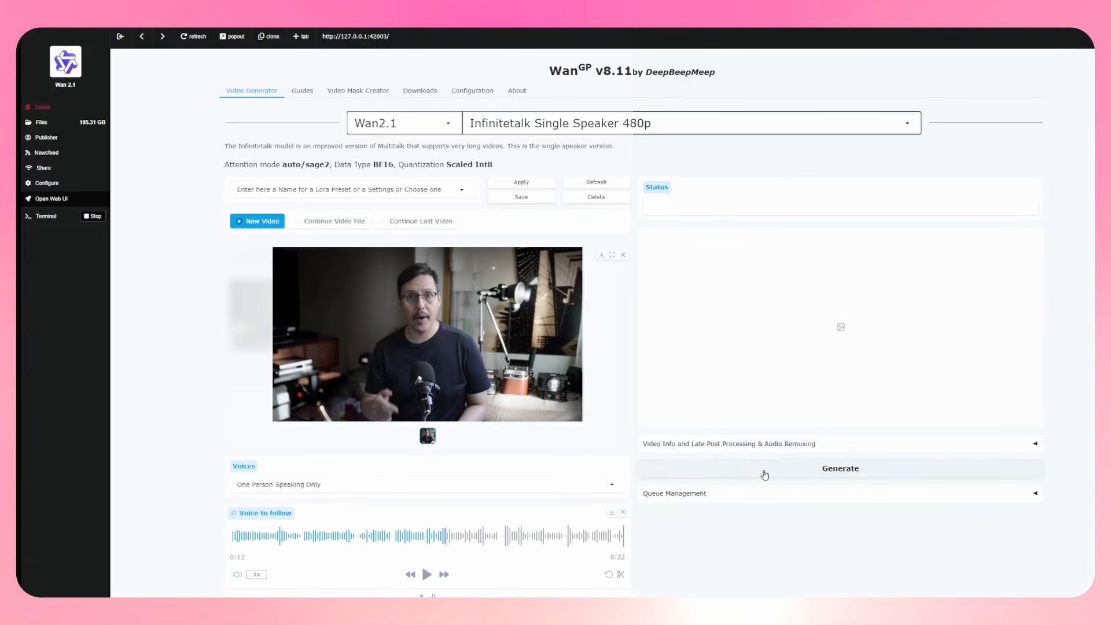
{"action": "left_click", "coordinate": [958, 468]}
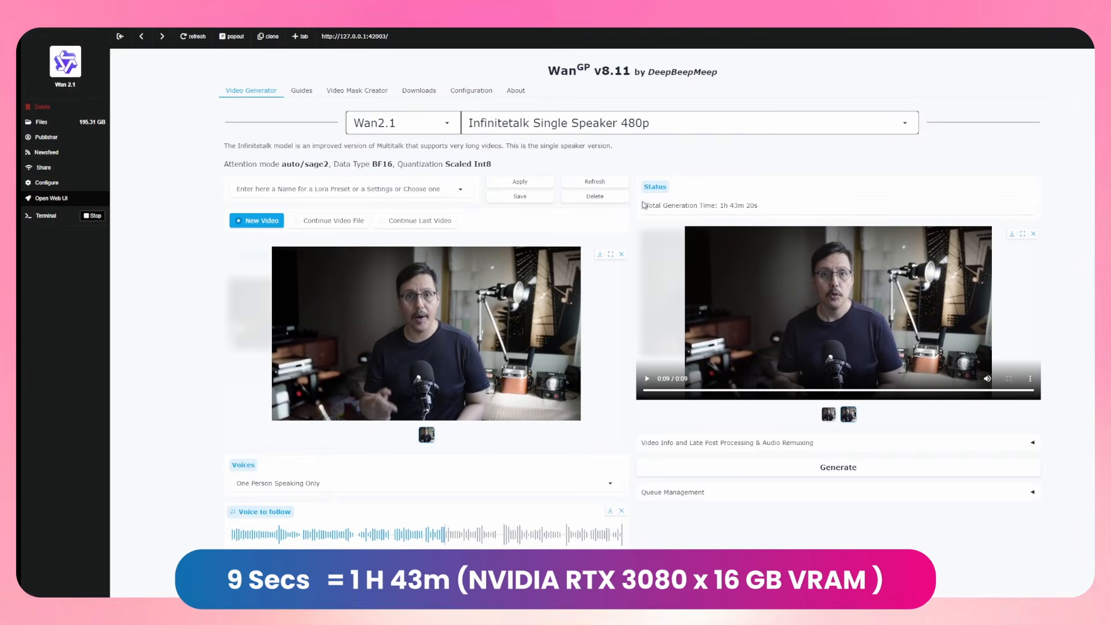
{"action": "left_click", "coordinate": [947, 287]}
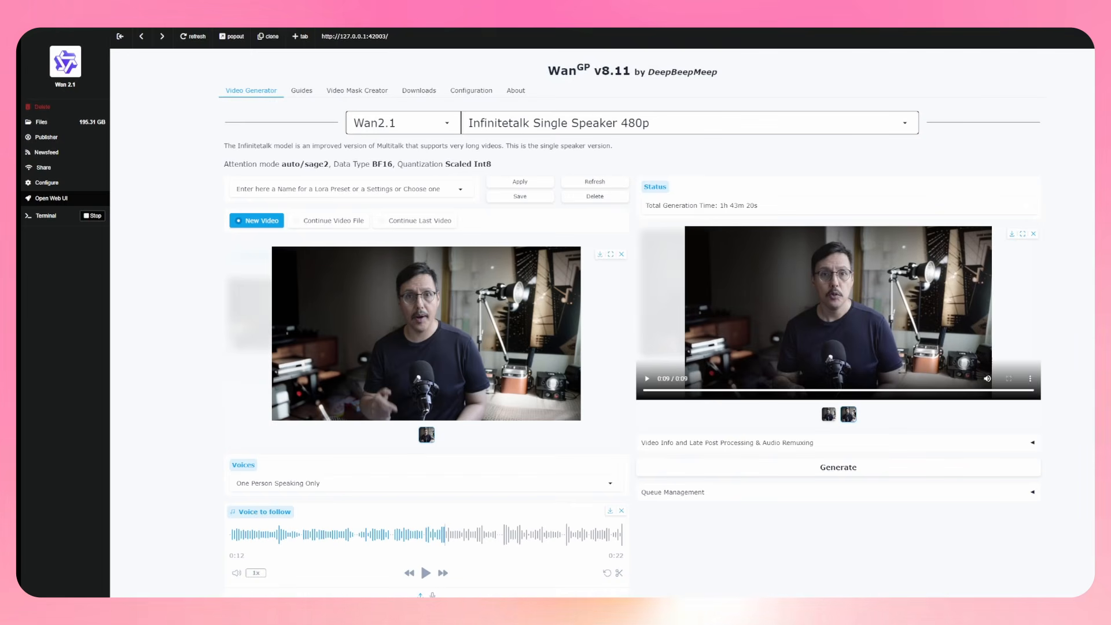
- Switch the generation mode to Continue Video File and load a source video from the project folders
{"action": "left_click", "coordinate": [334, 221]}
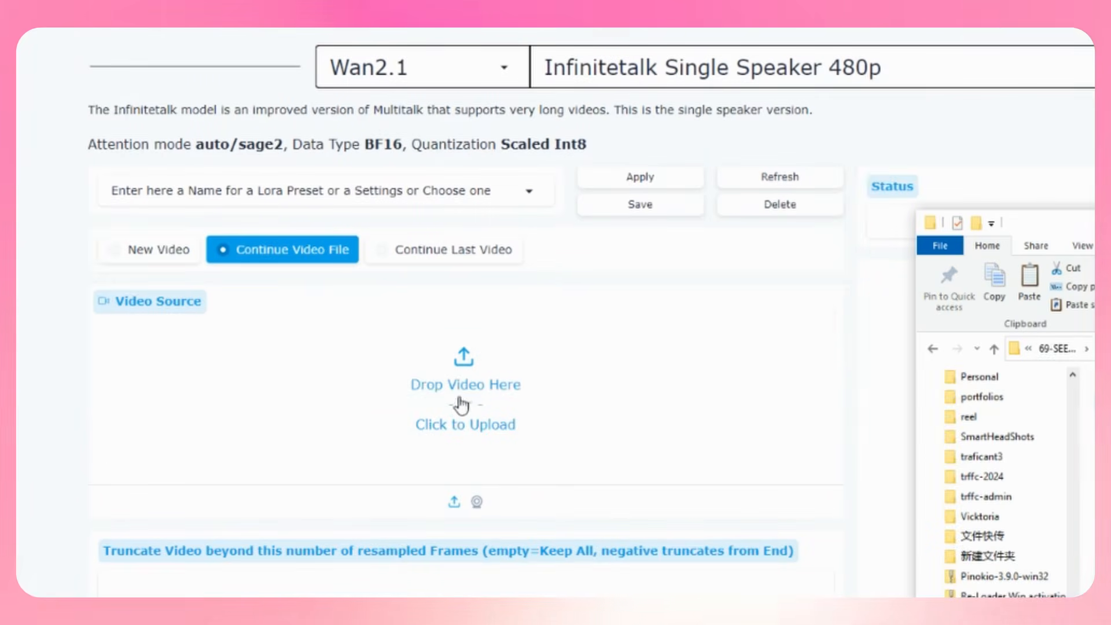
{"action": "left_click", "coordinate": [1061, 350]}
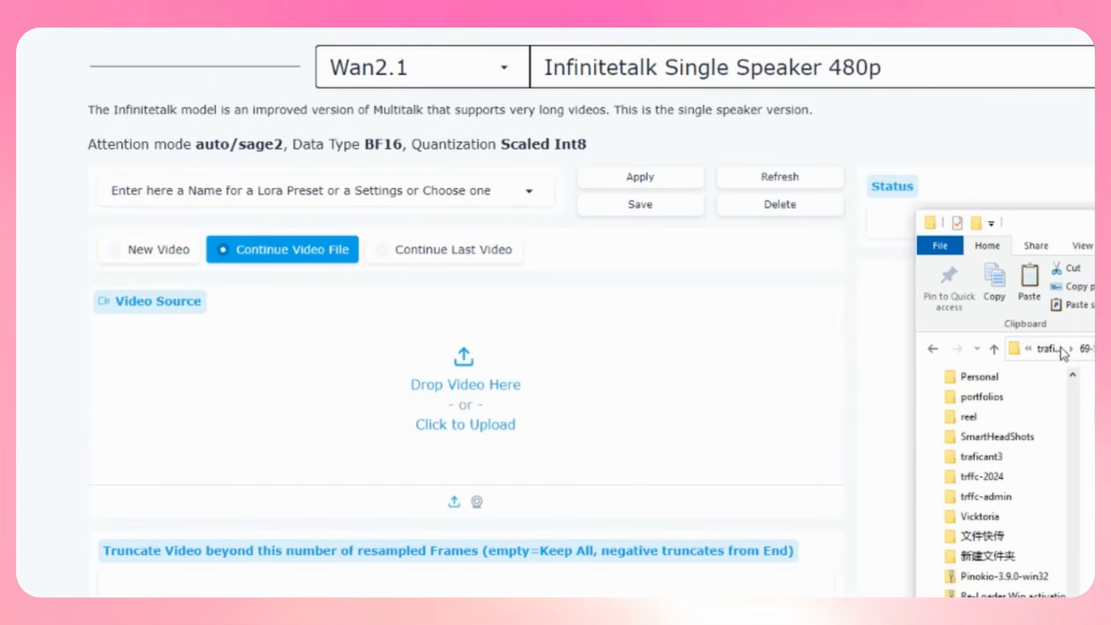
{"action": "left_click", "coordinate": [1061, 350]}
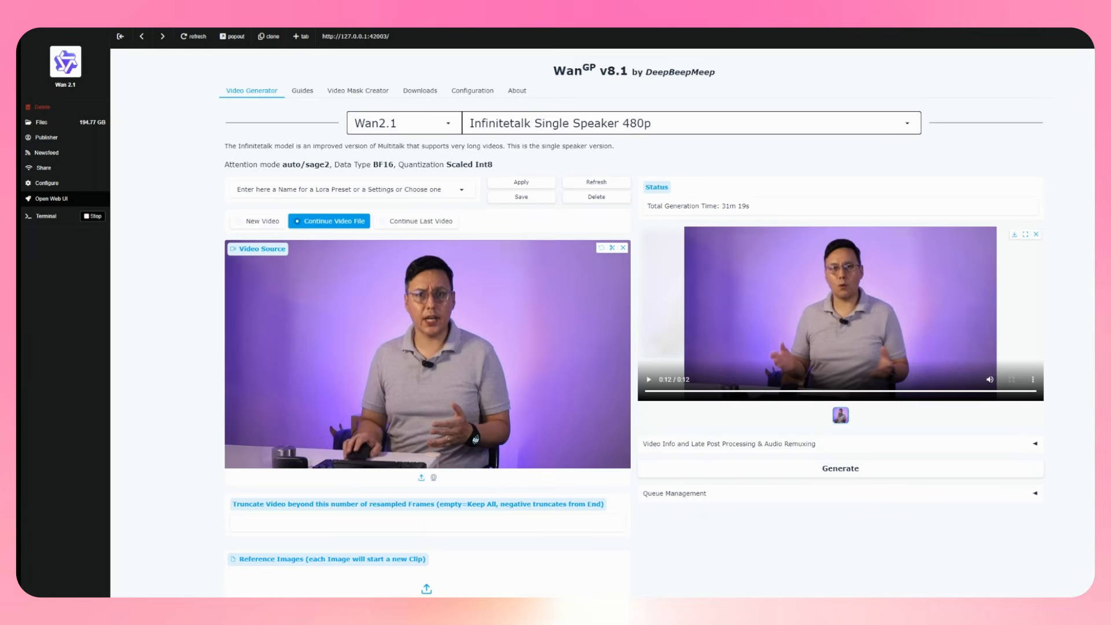
- Play the video generated from the source clip to check the lip sync
{"action": "left_click", "coordinate": [648, 380]}
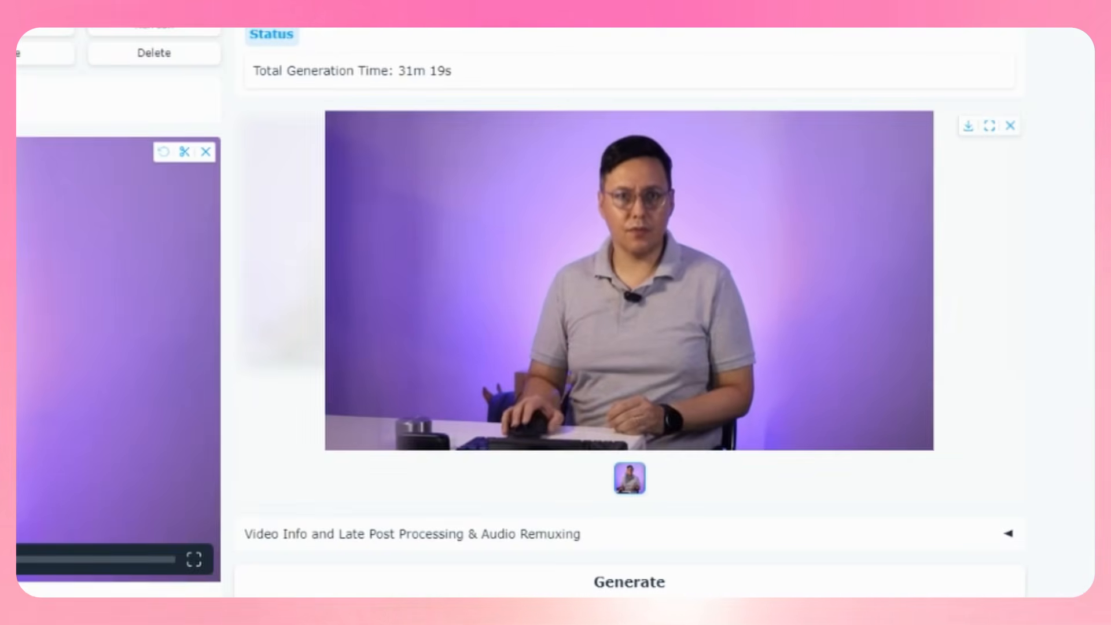
{"action": "mouse_move", "coordinate": [734, 295]}
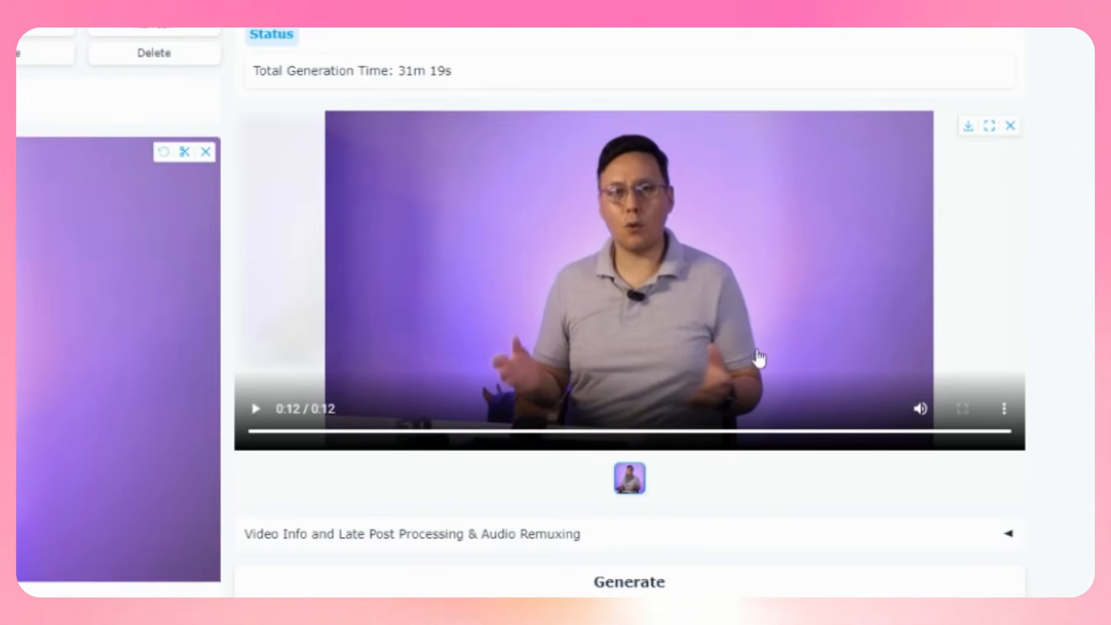
- Replay the generated video from its beginning to examine the mouth movement
{"action": "left_click", "coordinate": [253, 410]}
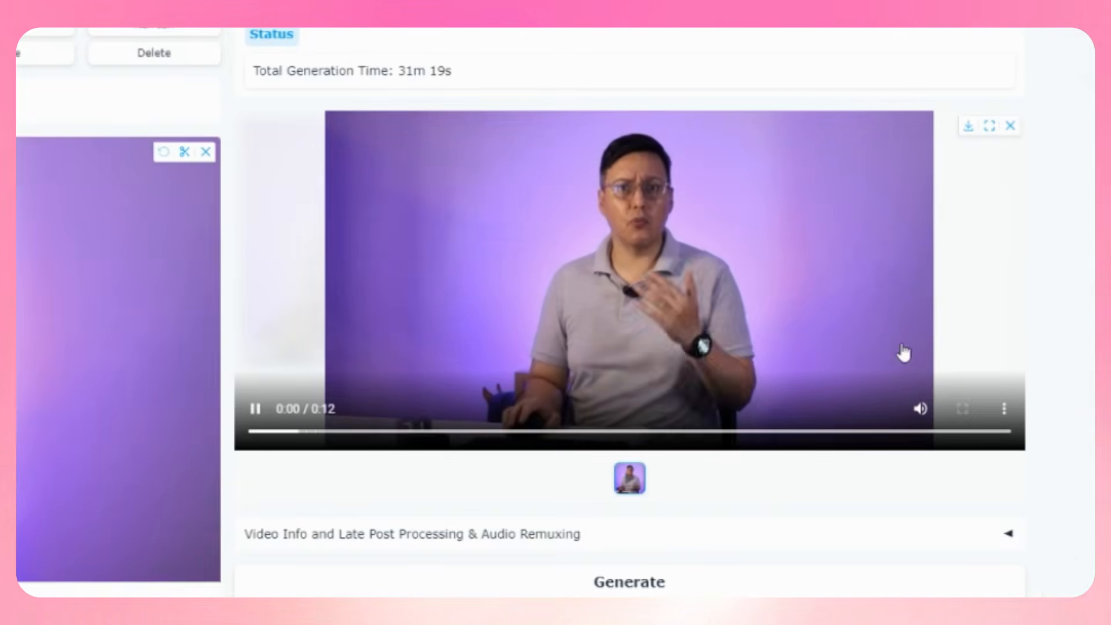
{"action": "left_click", "coordinate": [851, 435]}
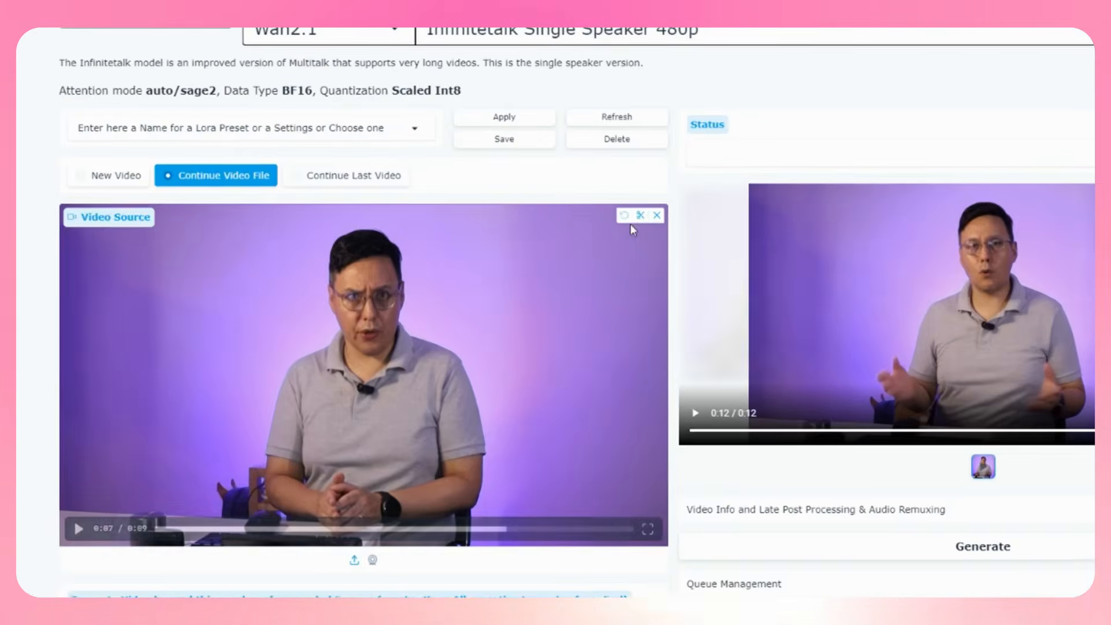
- Clear the loaded source video, compare Continue Last Video with Continue Video File, and try to choose another video for Continue Video File
{"action": "left_click", "coordinate": [623, 248]}
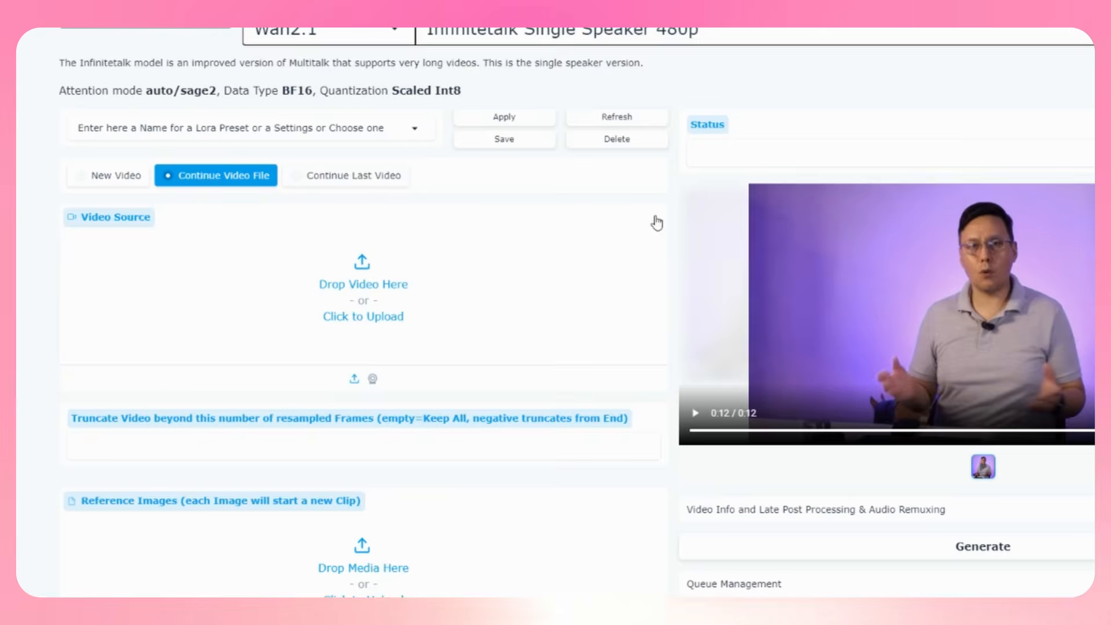
{"action": "left_click", "coordinate": [313, 176]}
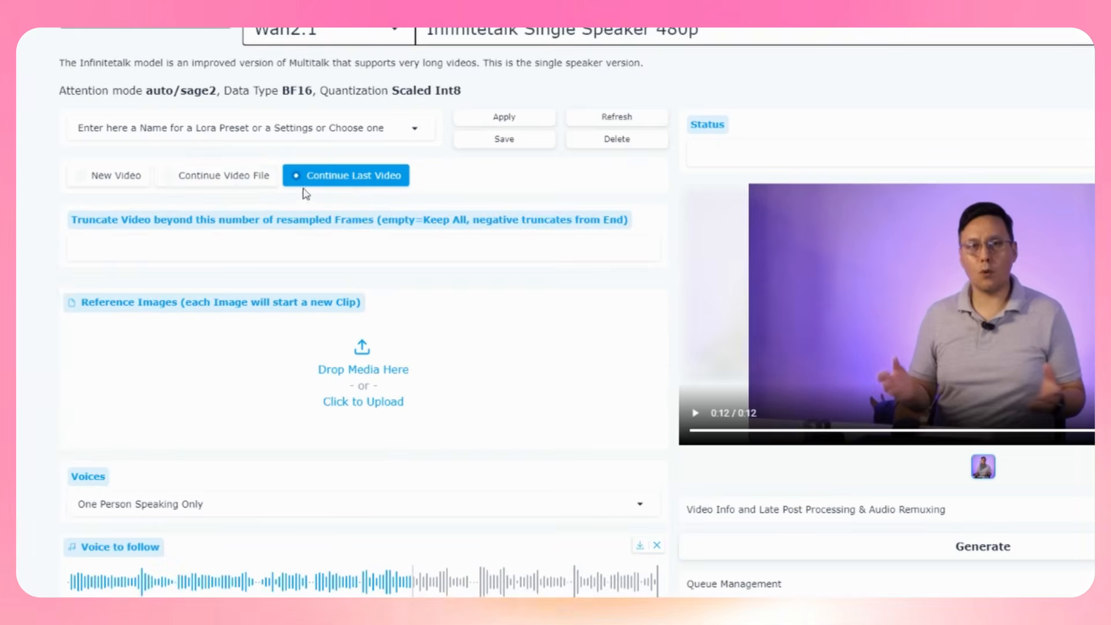
{"action": "left_click", "coordinate": [239, 176]}
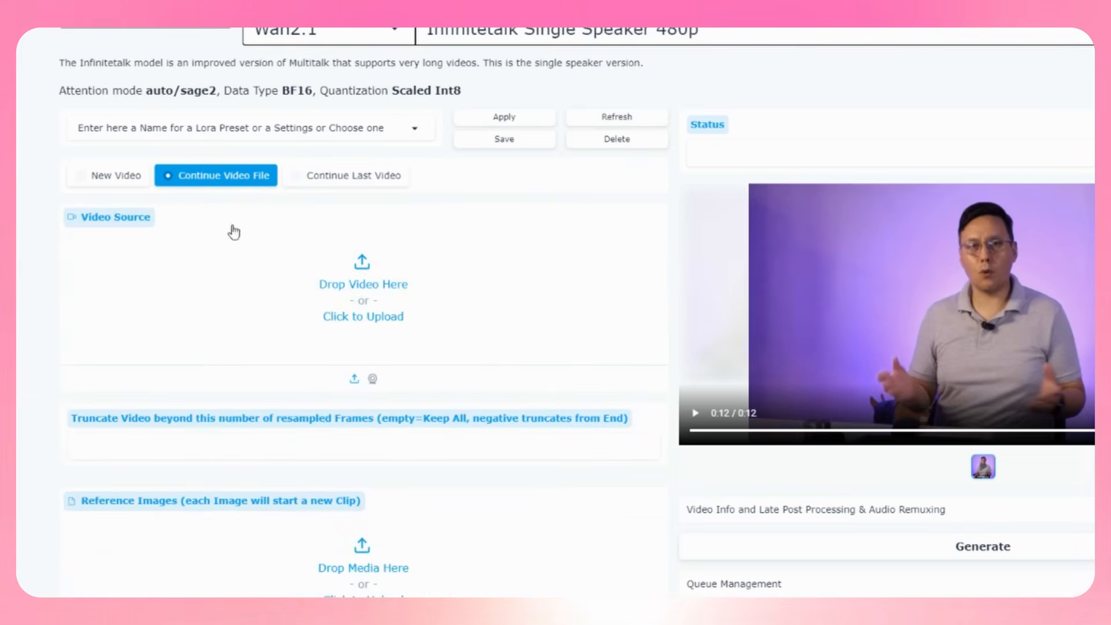
{"action": "left_click", "coordinate": [349, 301]}
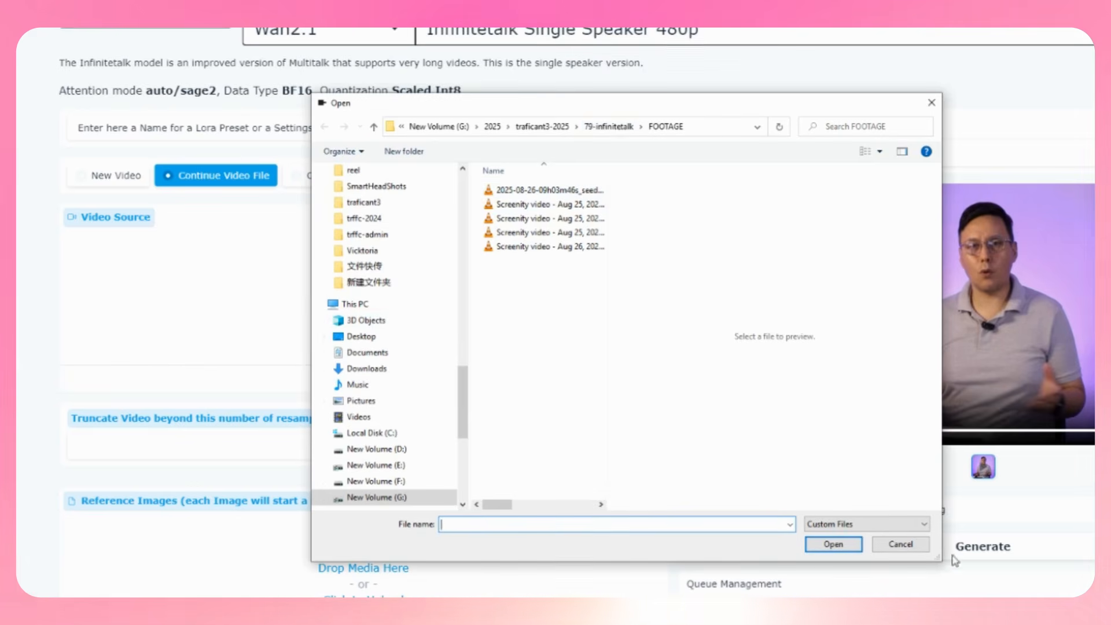
{"action": "key", "text": "Escape"}
- Review the voice, prompt, resolution, frame count and inference step settings for continuing a video
{"action": "scroll", "coordinate": [489, 503], "scroll_direction": "down", "scroll_amount": 7}
{"action": "scroll", "coordinate": [489, 503], "scroll_direction": "down", "scroll_amount": 7}
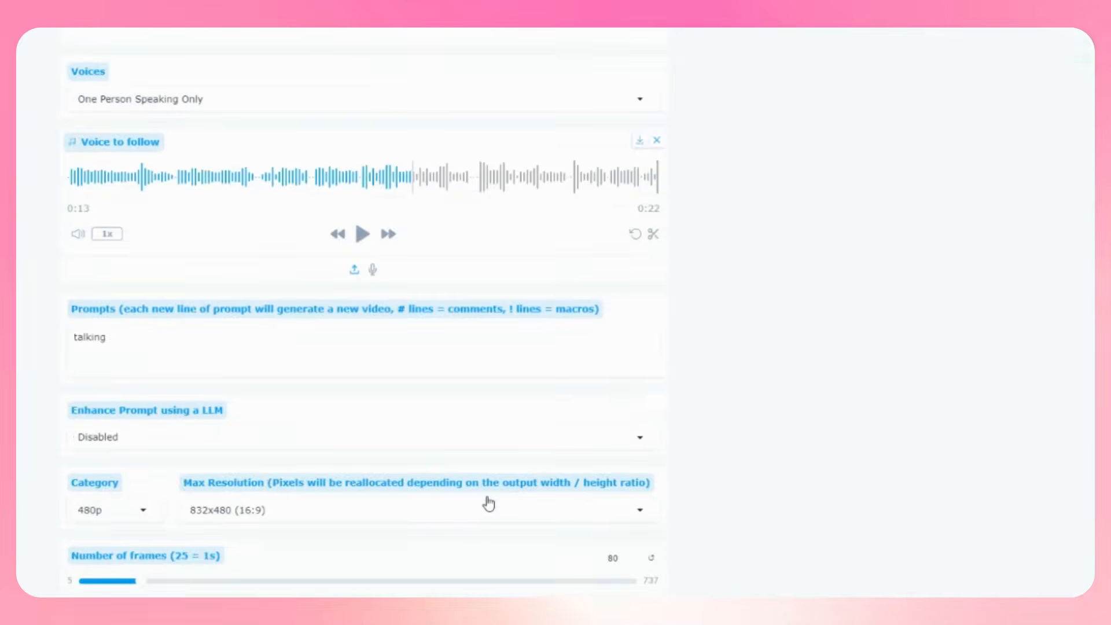
{"action": "scroll", "coordinate": [489, 503], "scroll_direction": "down", "scroll_amount": 2}
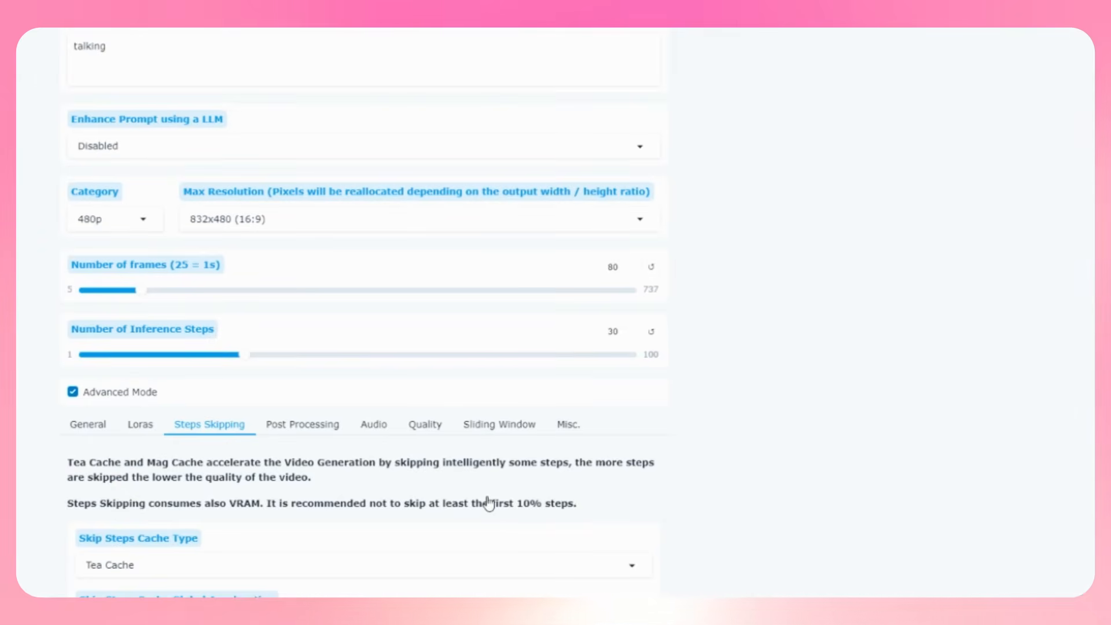
{"action": "scroll", "coordinate": [785, 566], "scroll_direction": "up", "scroll_amount": 15}
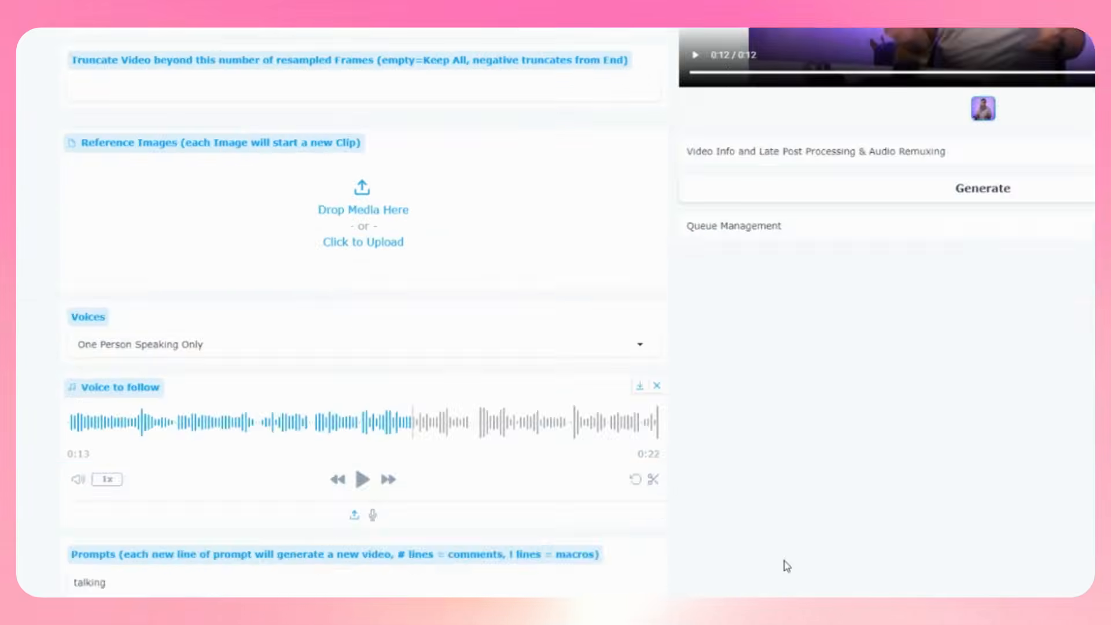
{"action": "left_click", "coordinate": [366, 121]}
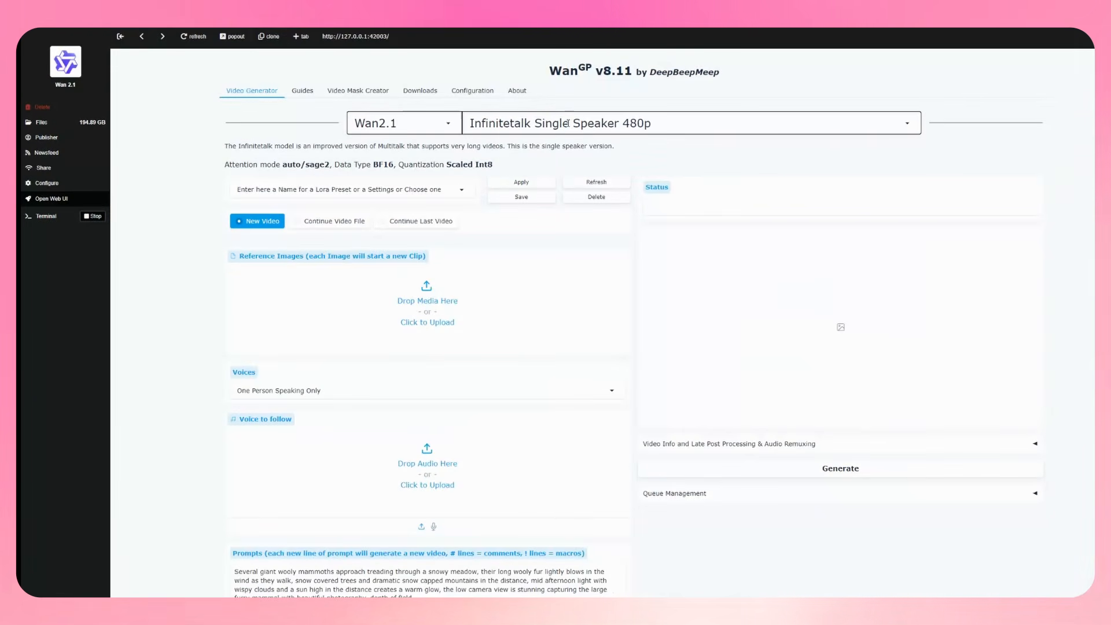
- Switch the model to Image2video 480p FusioniX 14B and load a start image from the Pictures folder
{"action": "left_click", "coordinate": [567, 123]}
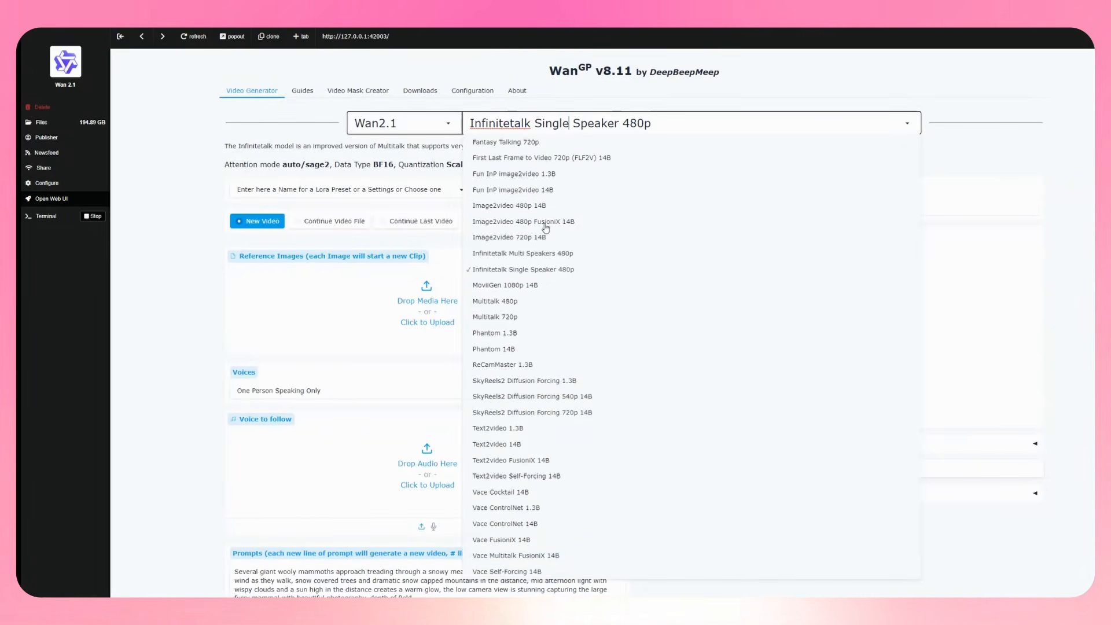
{"action": "left_click", "coordinate": [524, 222]}
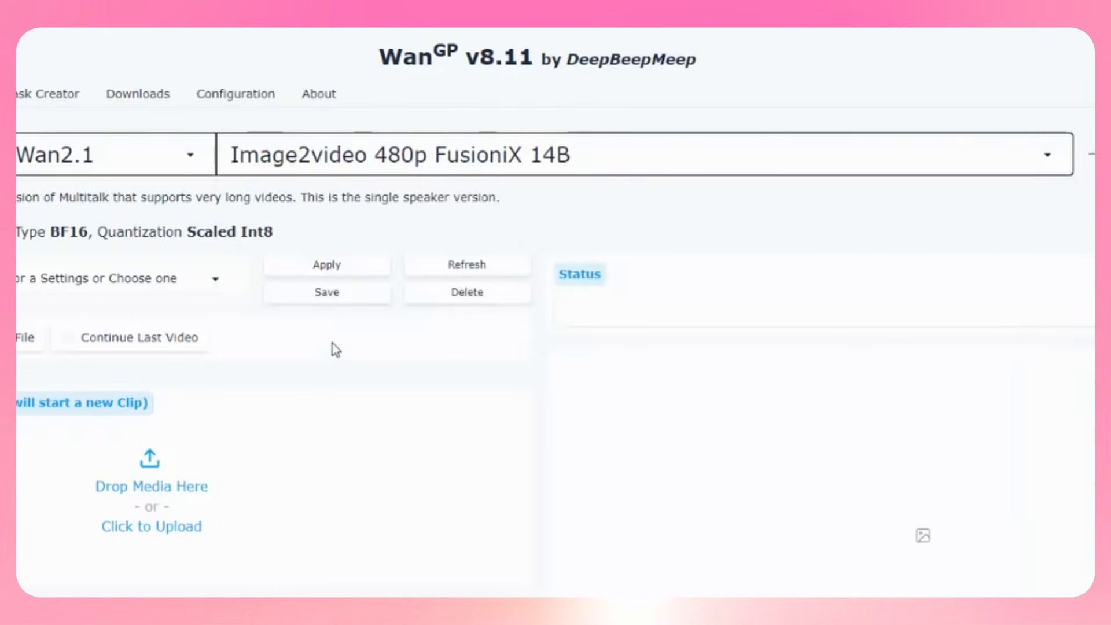
{"action": "left_click", "coordinate": [534, 308]}
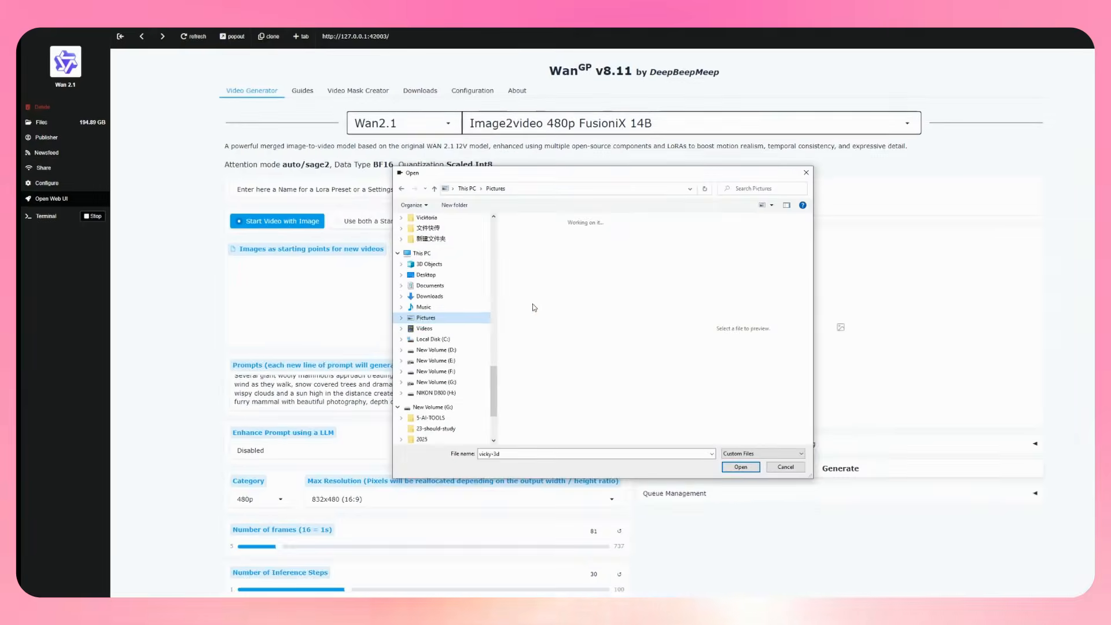
{"action": "left_click", "coordinate": [538, 312]}
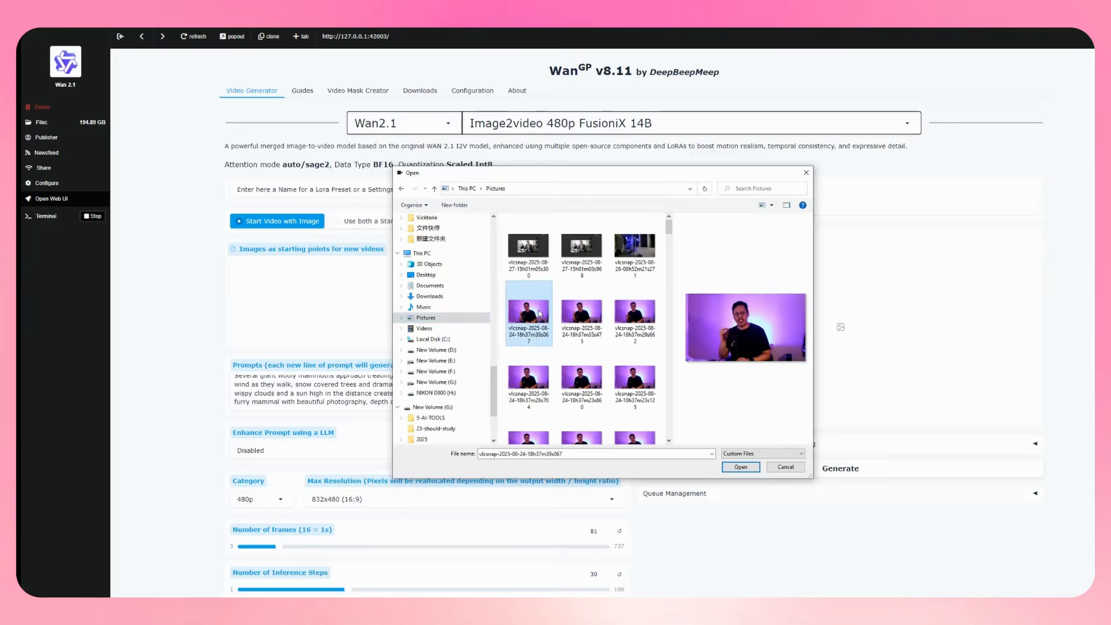
{"action": "double_click", "coordinate": [541, 313]}
- Start a generation with the FusioniX model so that it loads, and open the terminal output
{"action": "scroll", "coordinate": [511, 362], "scroll_direction": "down", "scroll_amount": 6}
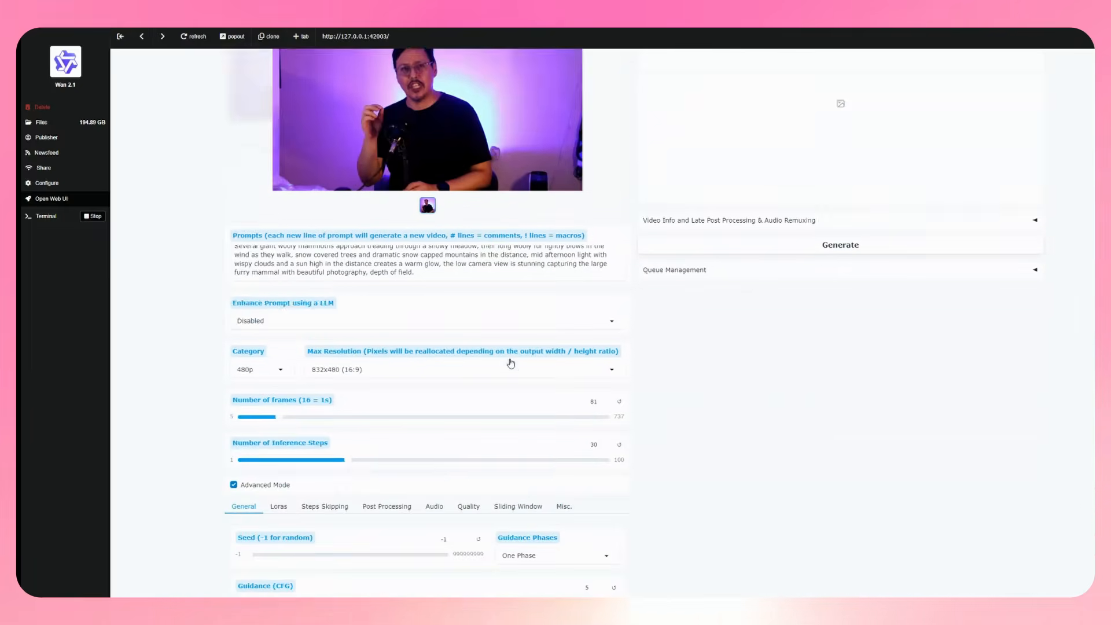
{"action": "left_click", "coordinate": [793, 114]}
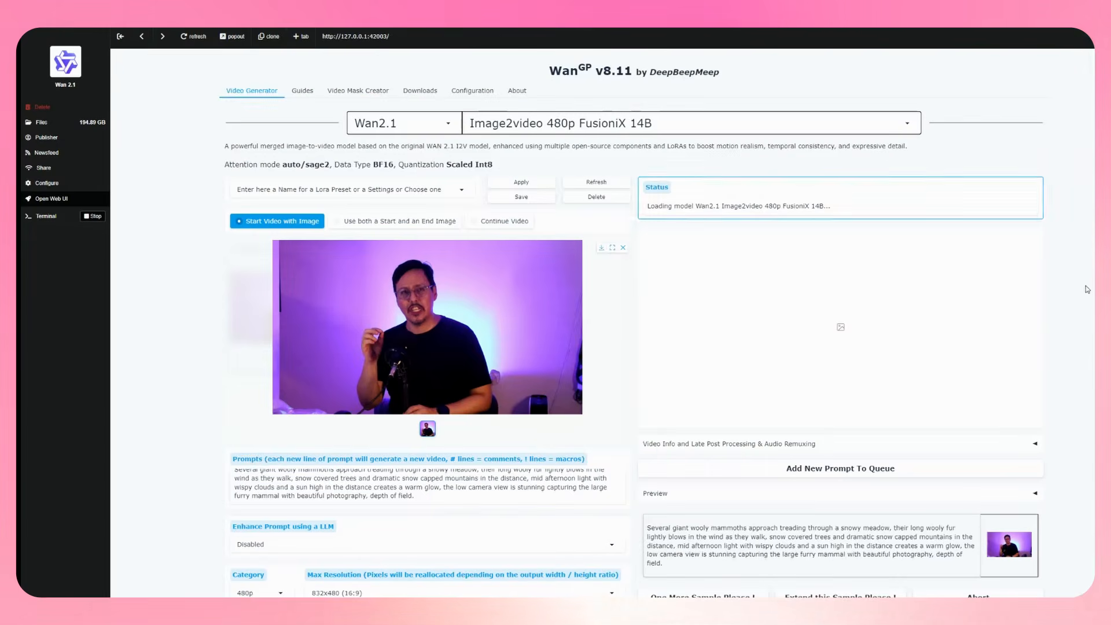
{"action": "left_click", "coordinate": [46, 216]}
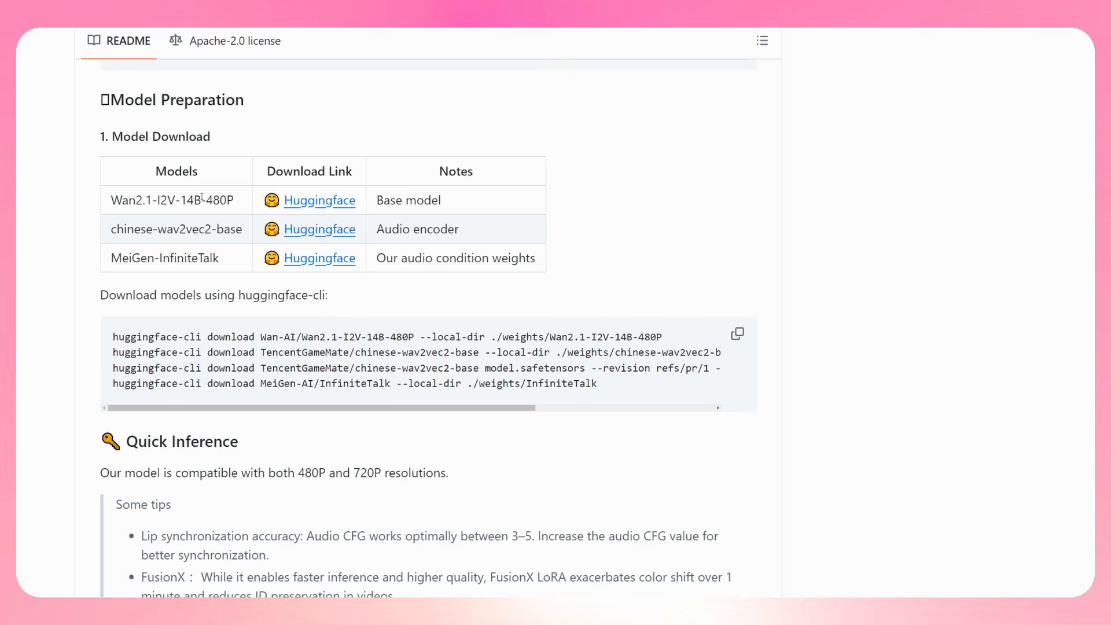
- Read the InfiniteTalk README's usage options and run commands, including the section on running with FusioniX or Lightx2v
{"action": "scroll", "coordinate": [63, 280], "scroll_direction": "down", "scroll_amount": 9}
{"action": "scroll", "coordinate": [64, 281], "scroll_direction": "down", "scroll_amount": 3}
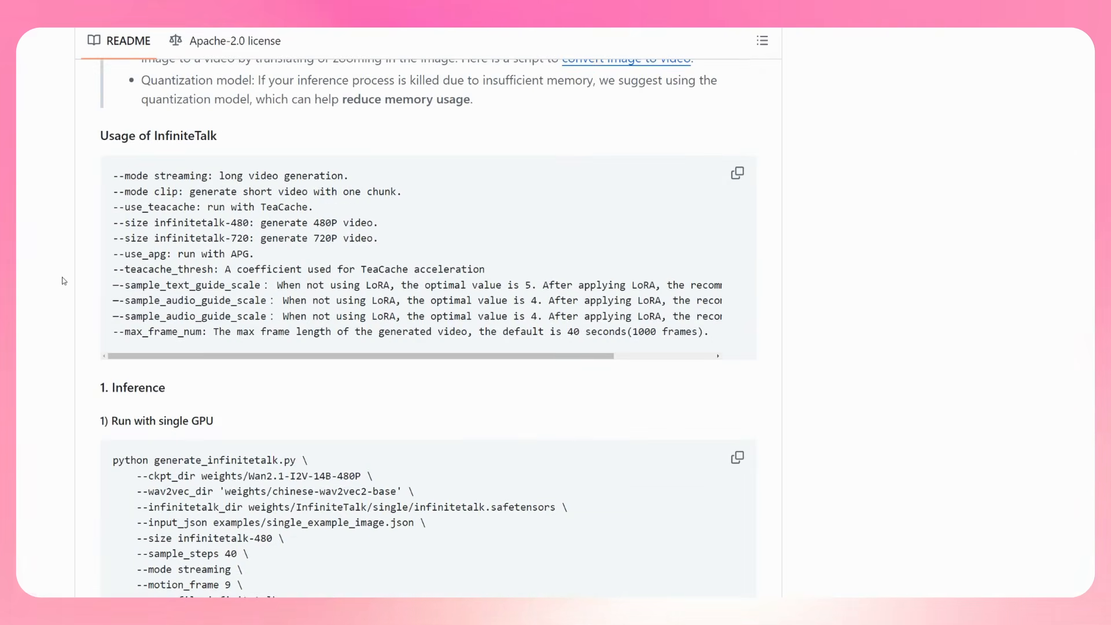
{"action": "scroll", "coordinate": [64, 281], "scroll_direction": "down", "scroll_amount": 14}
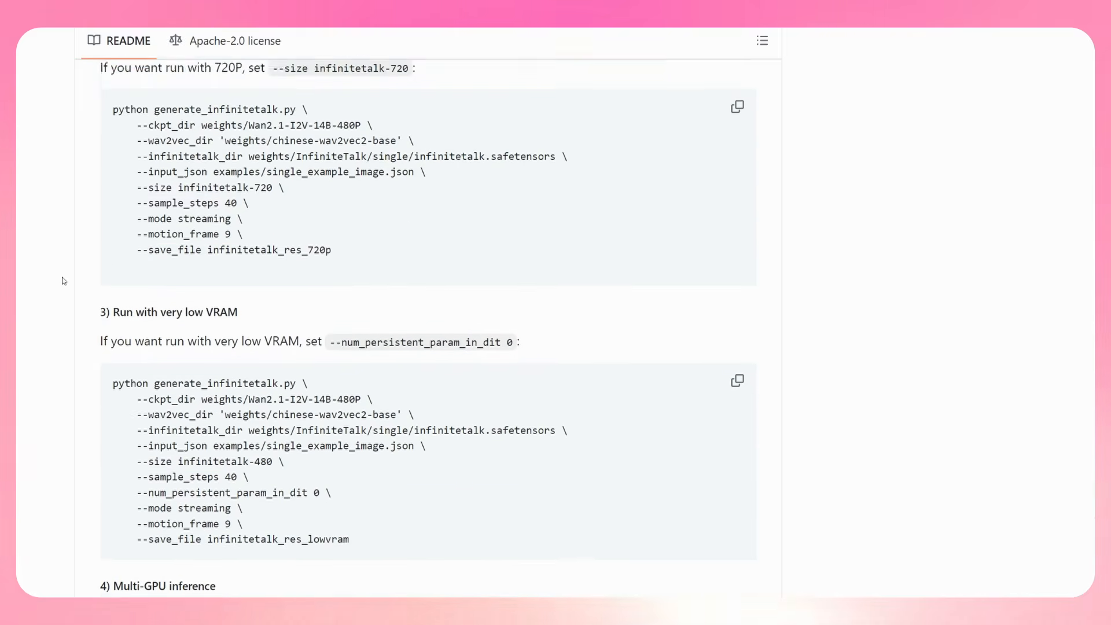
{"action": "scroll", "coordinate": [63, 280], "scroll_direction": "down", "scroll_amount": 15}
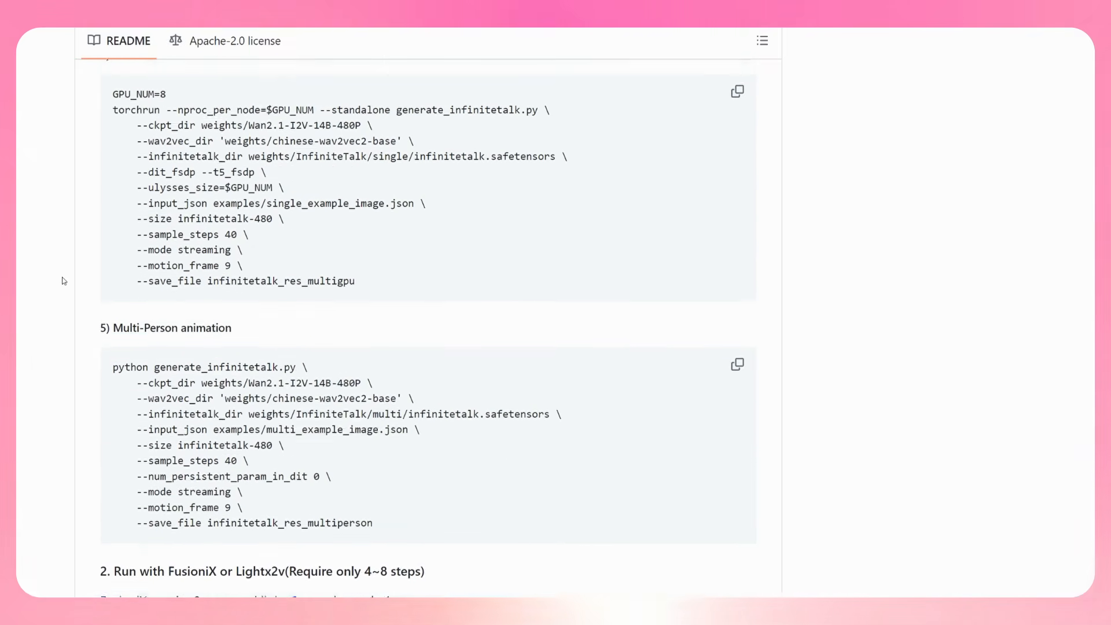
{"action": "scroll", "coordinate": [64, 280], "scroll_direction": "down", "scroll_amount": 2}
{"action": "left_click_drag", "start_coordinate": [114, 147], "coordinate": [431, 149]}
{"action": "left_click", "coordinate": [582, 147]}
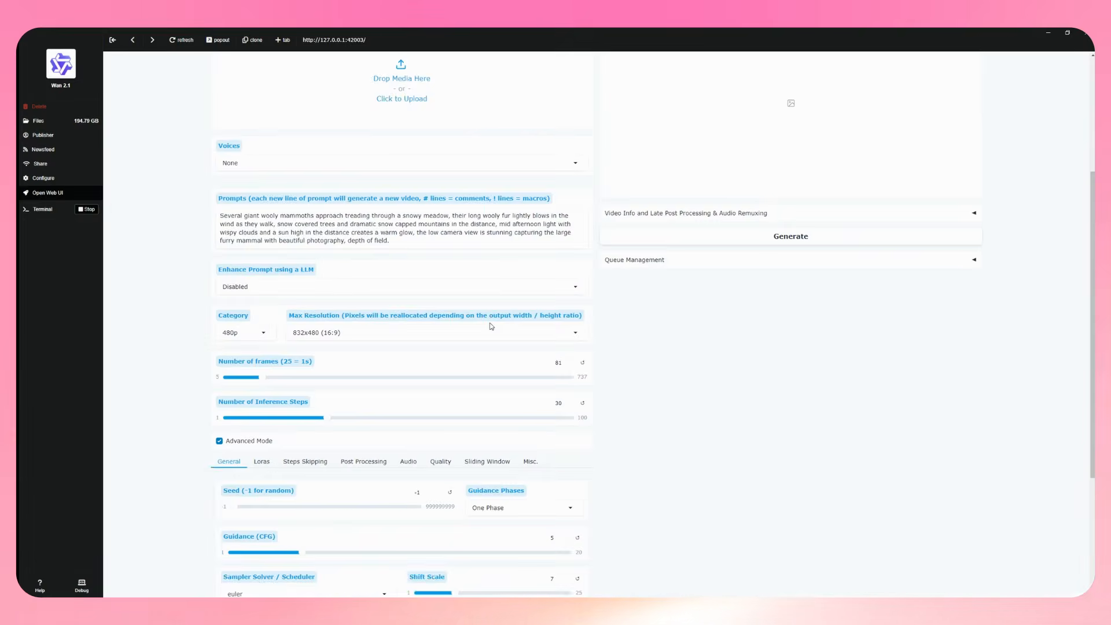
- Change the model from Infinitetalk Multi Speakers 480p to Infinitetalk Single Speaker 480p
{"action": "scroll", "coordinate": [556, 369], "scroll_direction": "up", "scroll_amount": 8}
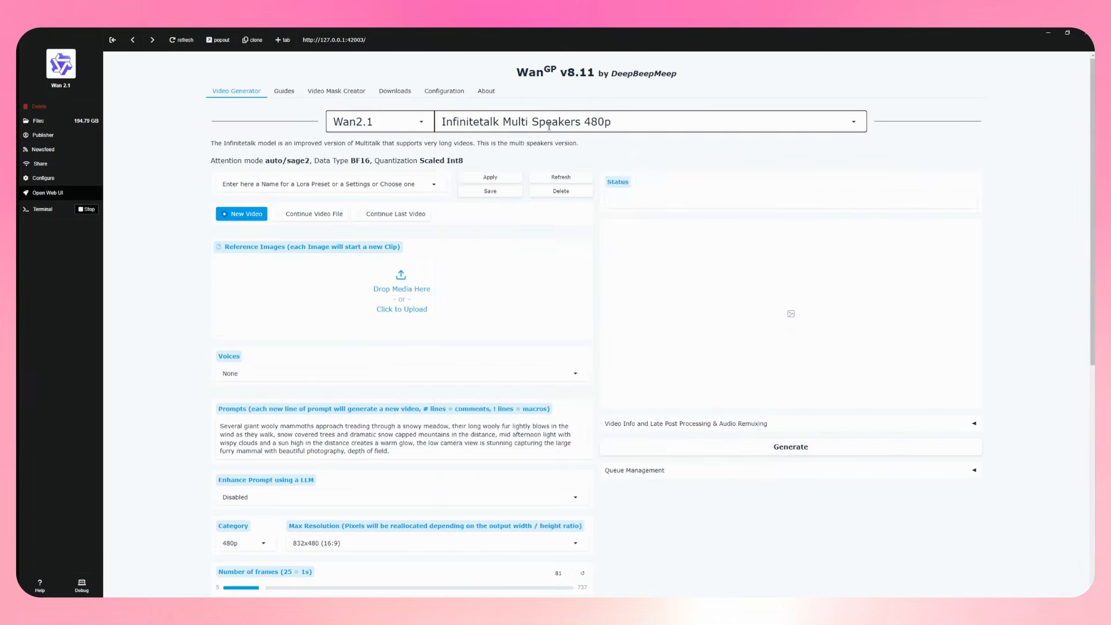
{"action": "left_click", "coordinate": [548, 123]}
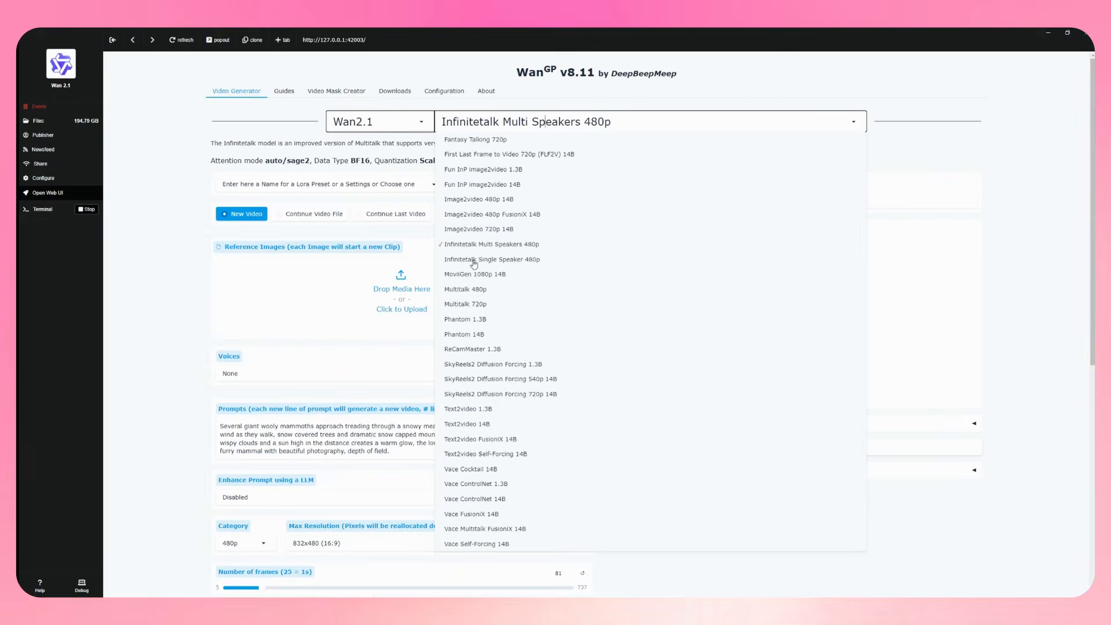
{"action": "left_click", "coordinate": [474, 263]}
{"action": "left_click", "coordinate": [455, 260]}
- Load a reference image from the Pictures folder and an audio file as the voice to follow
{"action": "left_click_drag", "start_coordinate": [630, 220], "coordinate": [633, 275]}
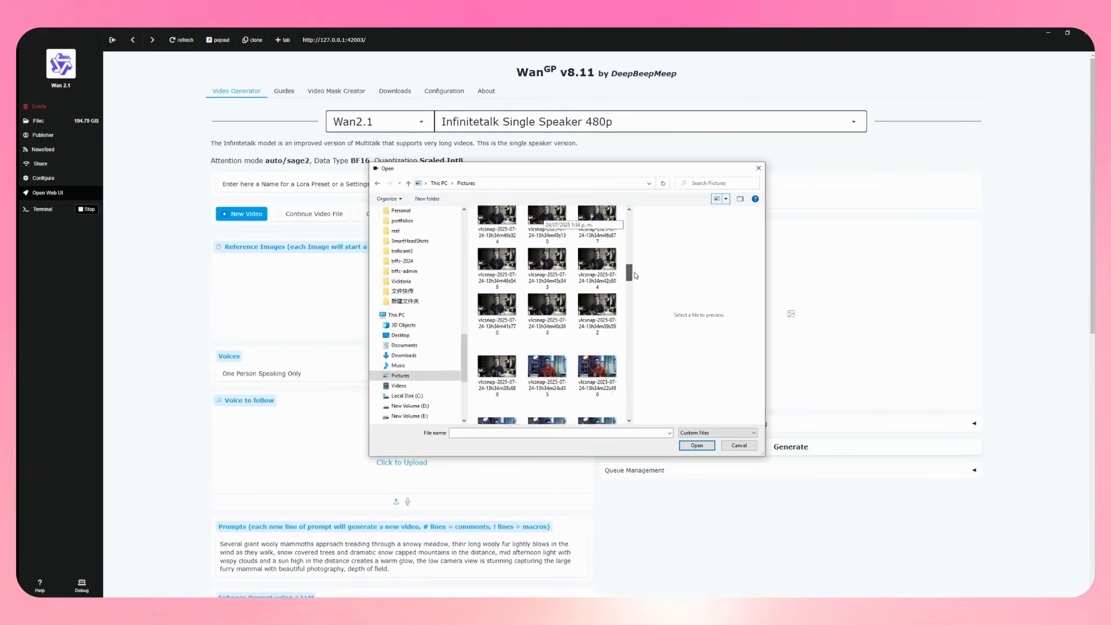
{"action": "left_click", "coordinate": [548, 315]}
{"action": "left_click", "coordinate": [700, 449]}
{"action": "left_click", "coordinate": [401, 542]}
{"action": "left_click", "coordinate": [420, 332]}
{"action": "left_click", "coordinate": [547, 324]}
{"action": "left_click", "coordinate": [698, 447]}
{"action": "left_click", "coordinate": [401, 547]}
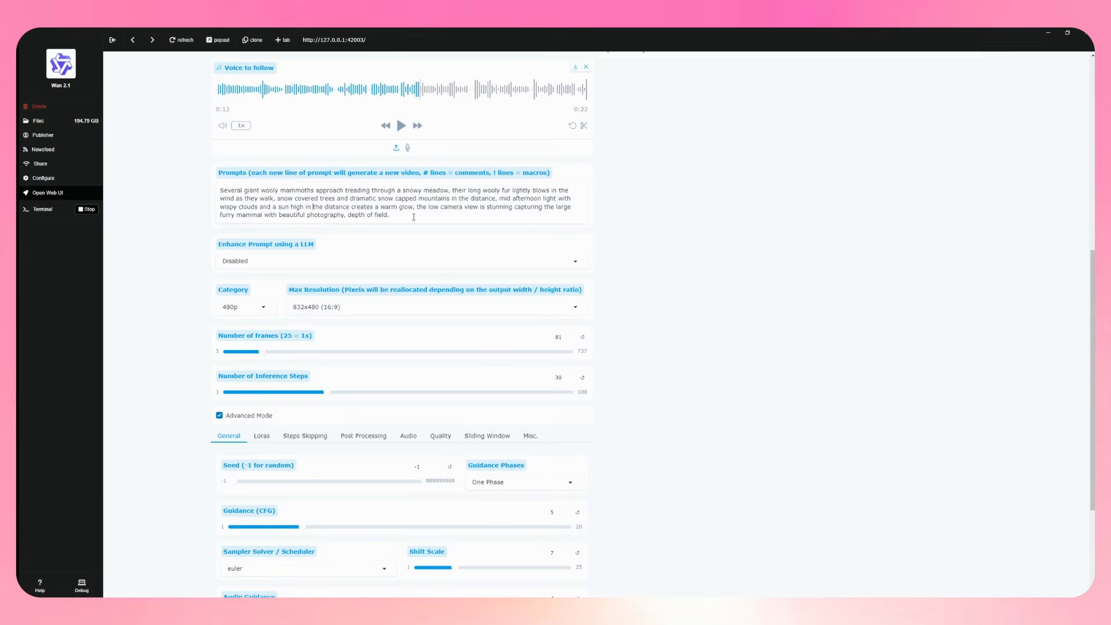
- Replace the default mammoth prompt with "Talking"
{"action": "left_click_drag", "start_coordinate": [411, 214], "coordinate": [168, 181]}
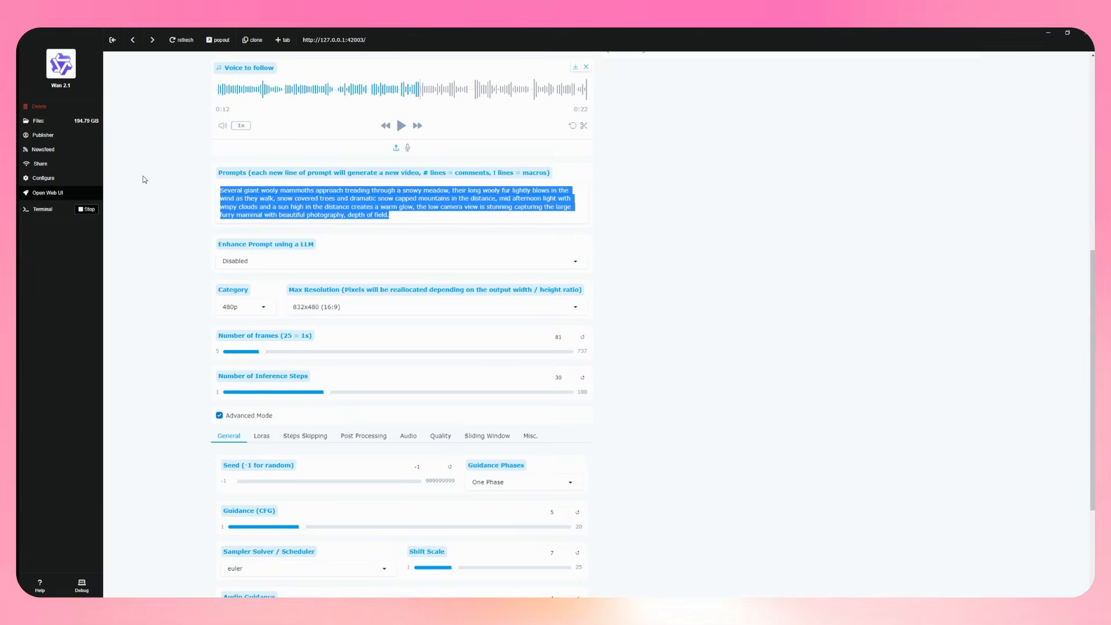
{"action": "type", "text": "Talking"}
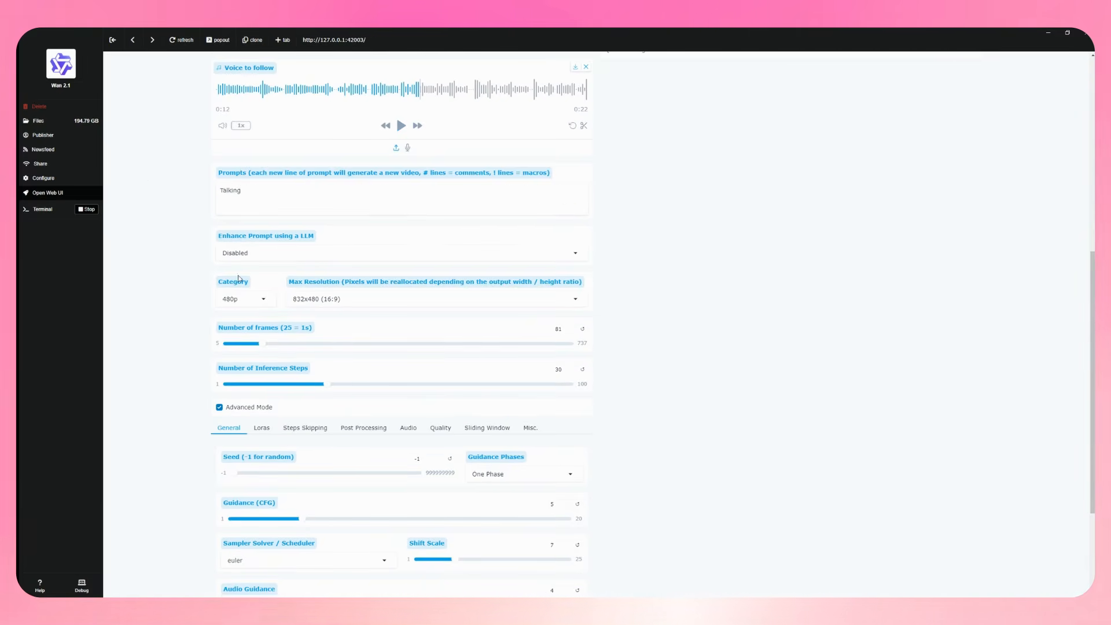
{"action": "left_click", "coordinate": [272, 253]}
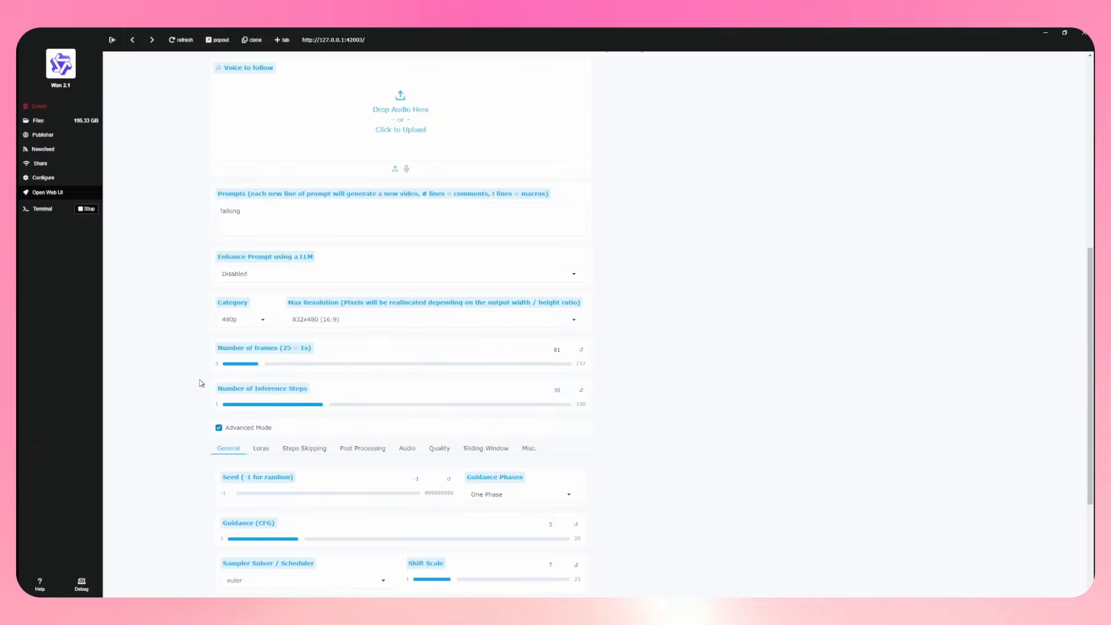
- Set the number of inference steps to 8, checking the README's step requirement for FusioniX and Lightx2v
{"action": "scroll", "coordinate": [198, 385], "scroll_direction": "down", "scroll_amount": 2}
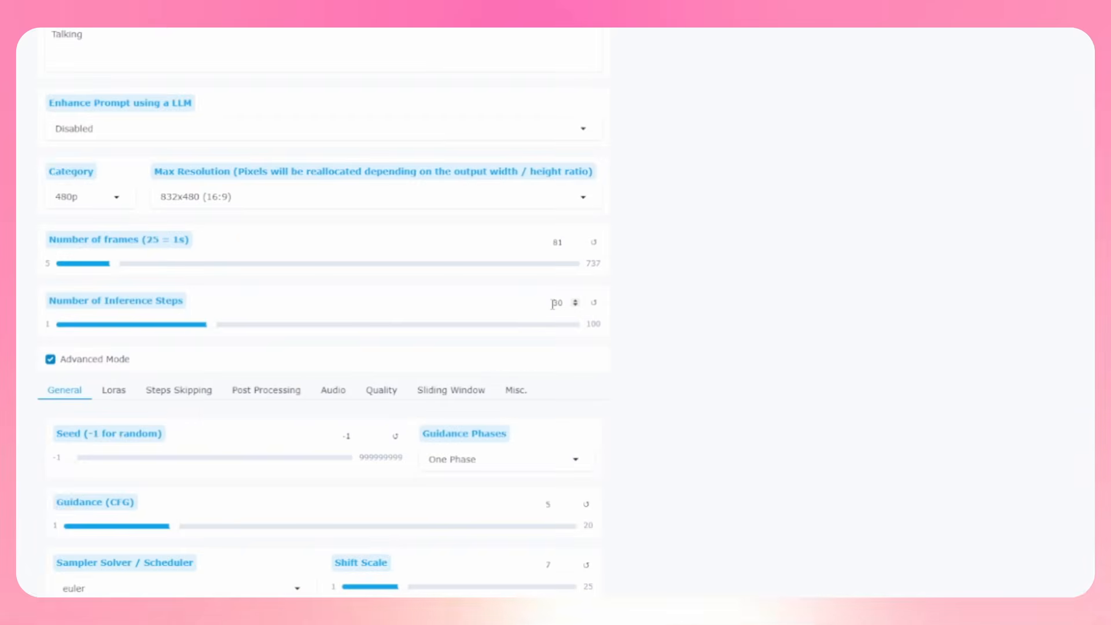
{"action": "double_click", "coordinate": [554, 303]}
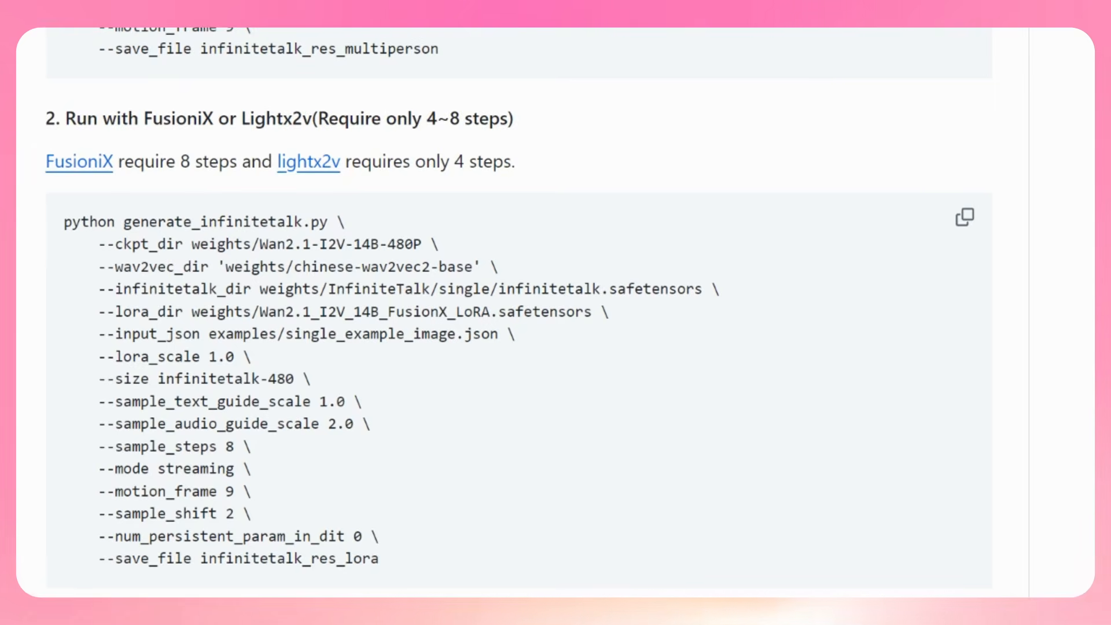
{"action": "left_click_drag", "start_coordinate": [313, 118], "coordinate": [520, 119]}
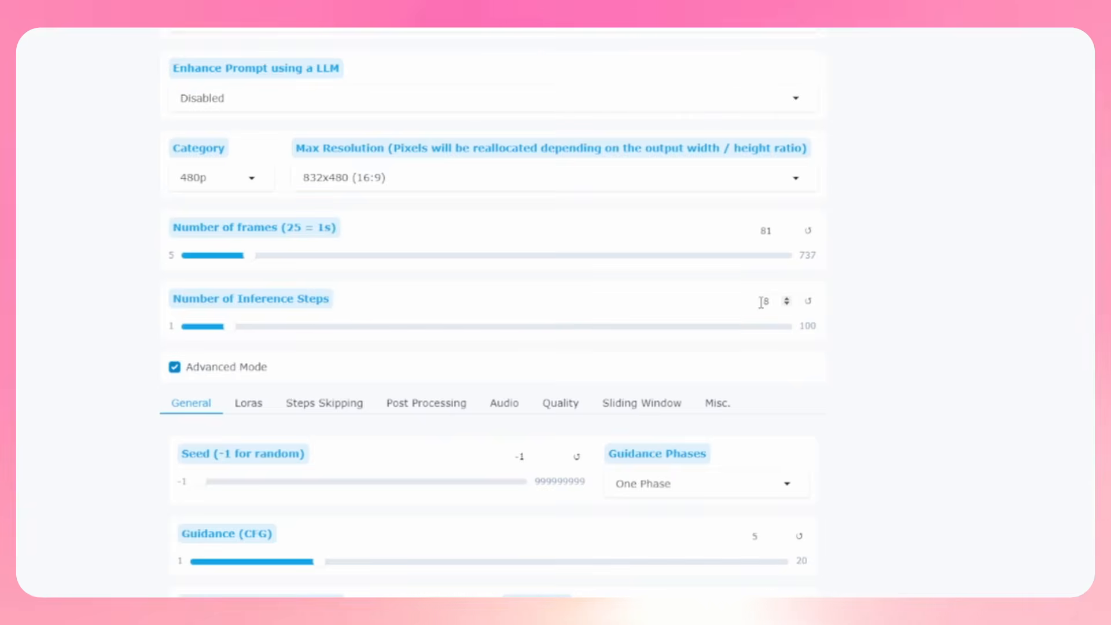
{"action": "double_click", "coordinate": [765, 300]}
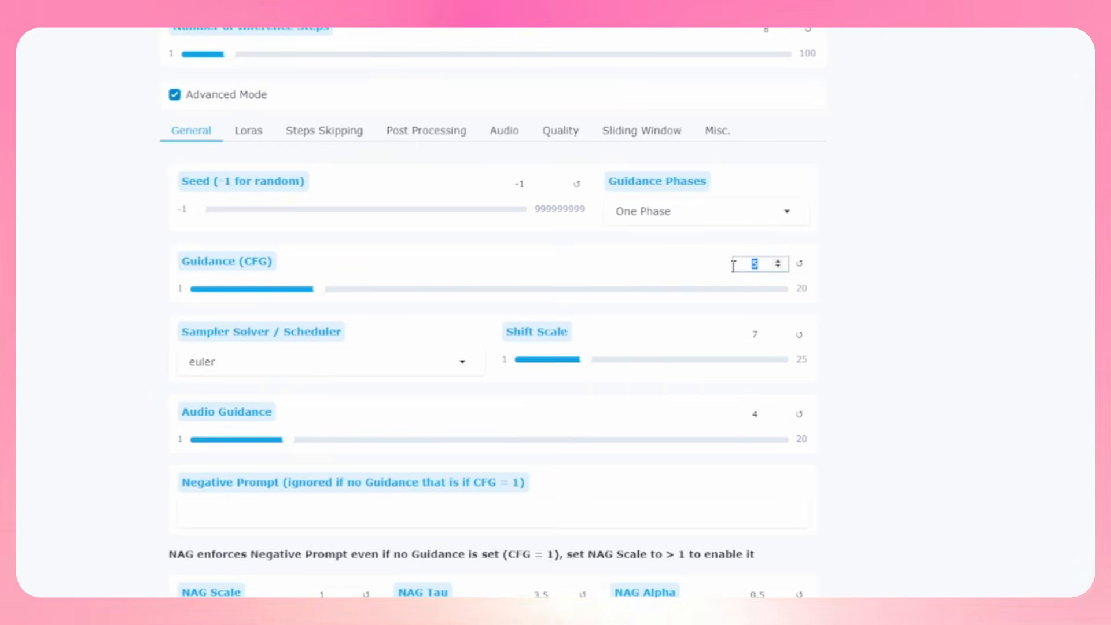
- Set the guidance (CFG) to 1, the sampler solver to unipc and the shift scale to 2
{"action": "type", "text": "1"}
{"action": "left_click", "coordinate": [115, 322]}
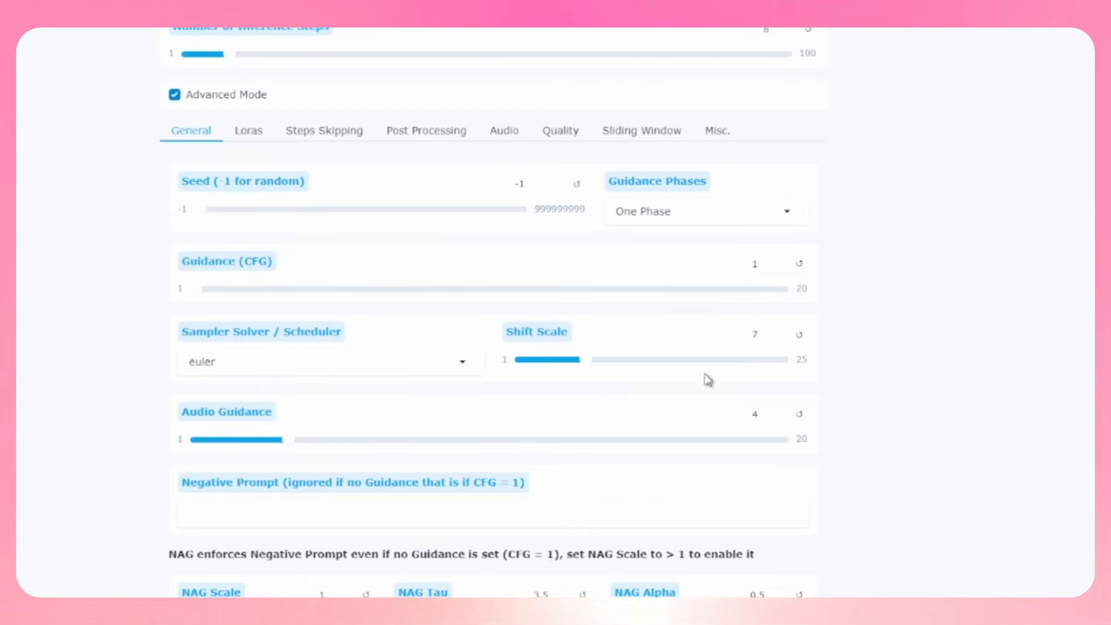
{"action": "left_click", "coordinate": [280, 364]}
{"action": "left_click", "coordinate": [207, 262]}
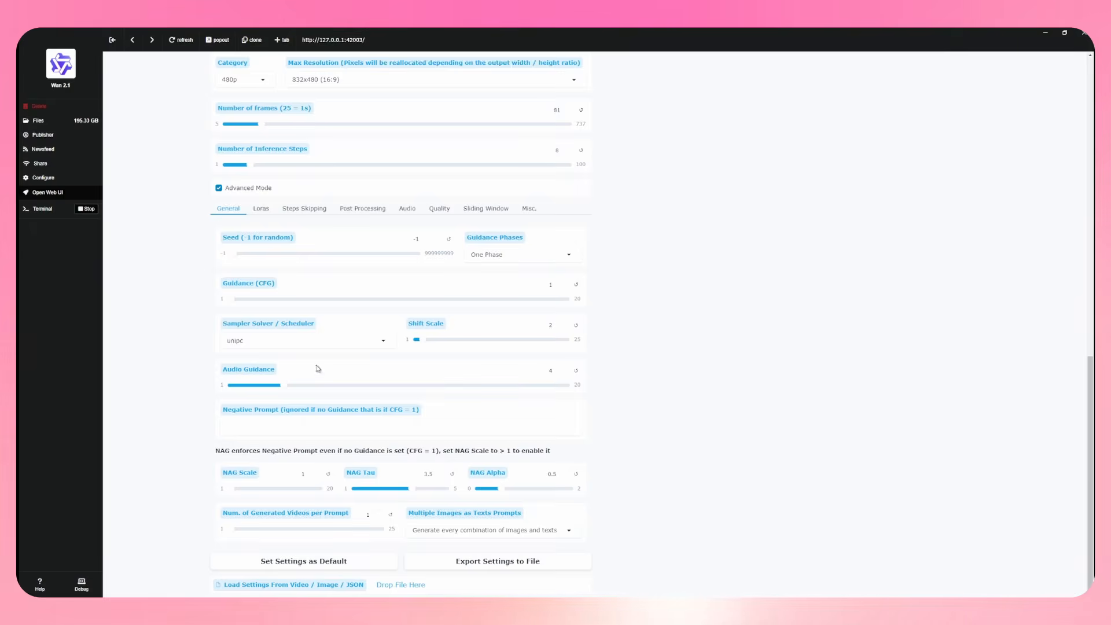
- Activate the Wan2.1_I2V_14B_FusionX_LoRA for the generation
{"action": "left_click", "coordinate": [263, 209]}
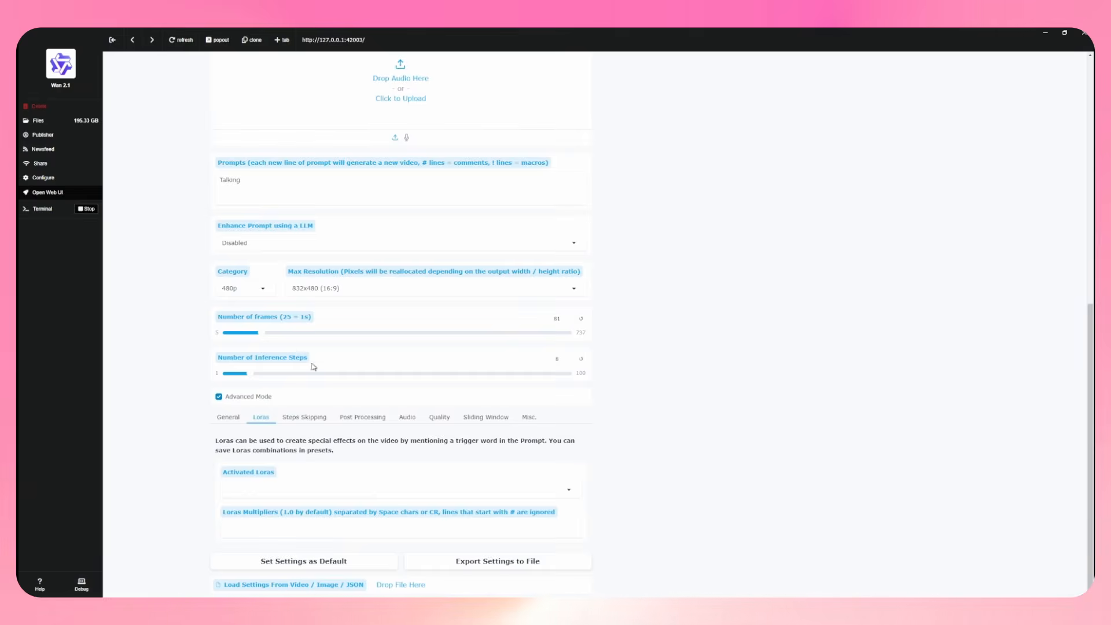
{"action": "left_click", "coordinate": [567, 490]}
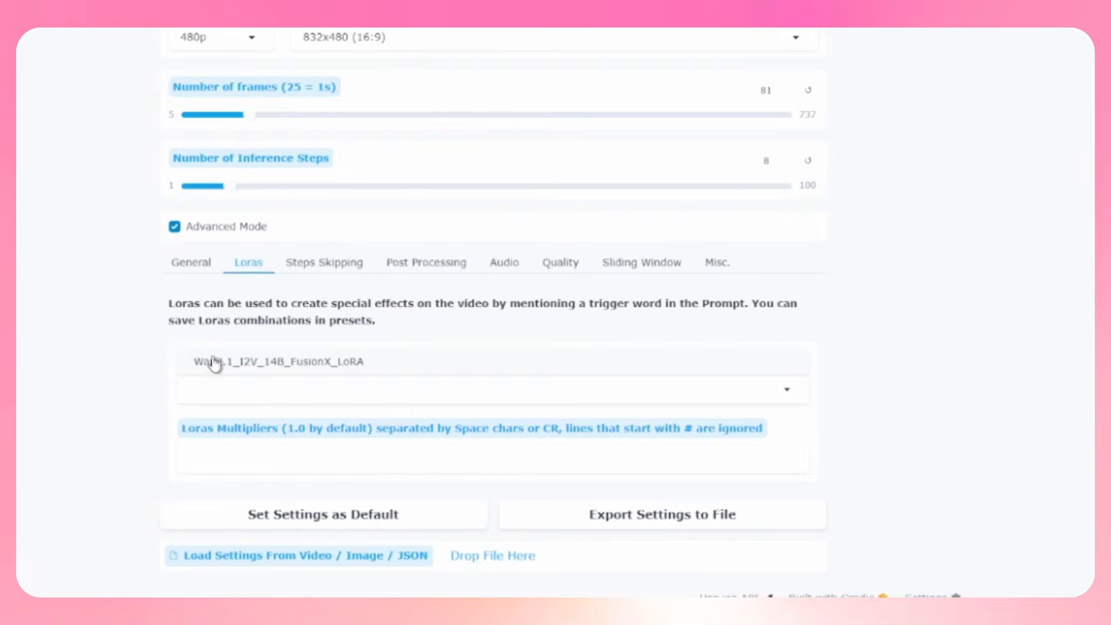
{"action": "left_click", "coordinate": [256, 364]}
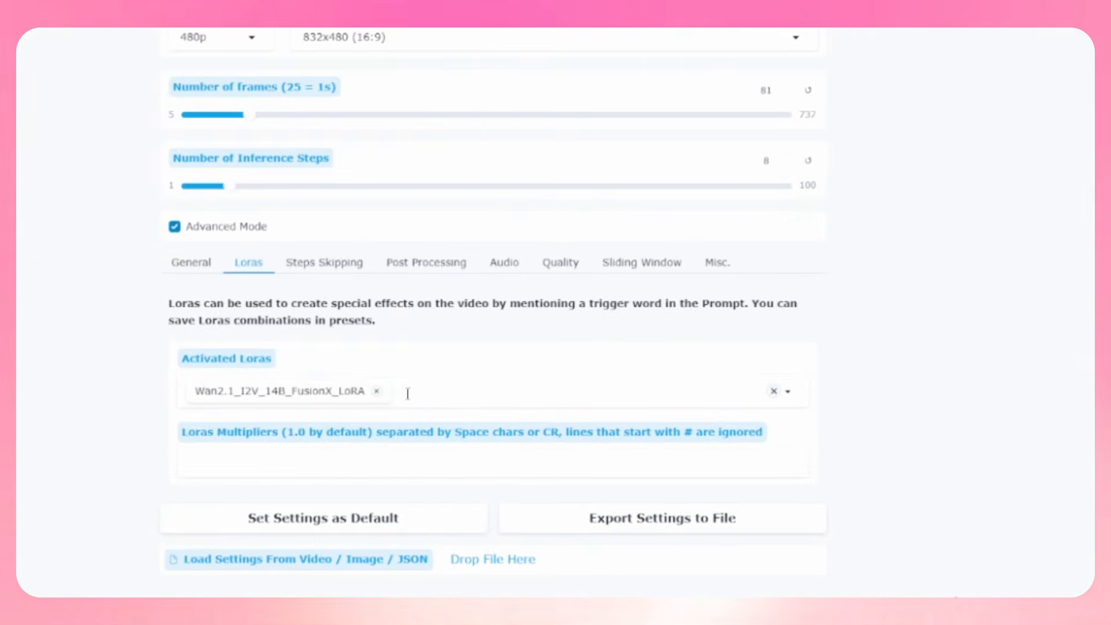
{"action": "left_click", "coordinate": [325, 265]}
{"action": "left_click", "coordinate": [248, 265]}
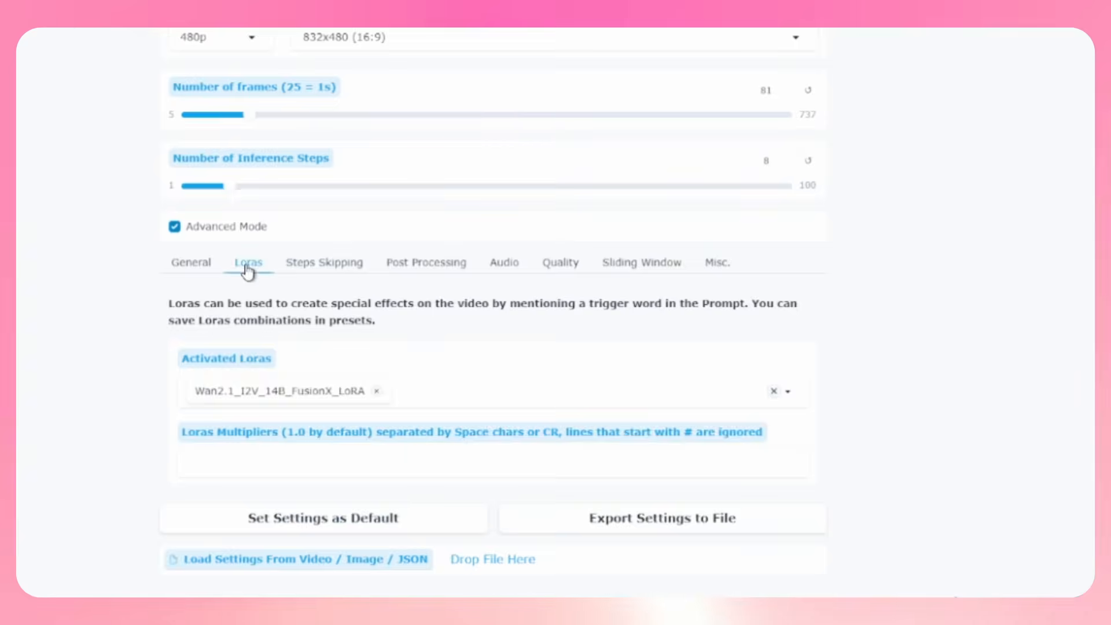
- Set the skip steps cache type to Tea Cache, briefly trying None as the alternative
{"action": "left_click", "coordinate": [309, 265]}
{"action": "left_click", "coordinate": [269, 417]}
{"action": "left_click", "coordinate": [213, 364]}
{"action": "scroll", "coordinate": [925, 405], "scroll_direction": "down", "scroll_amount": 2}
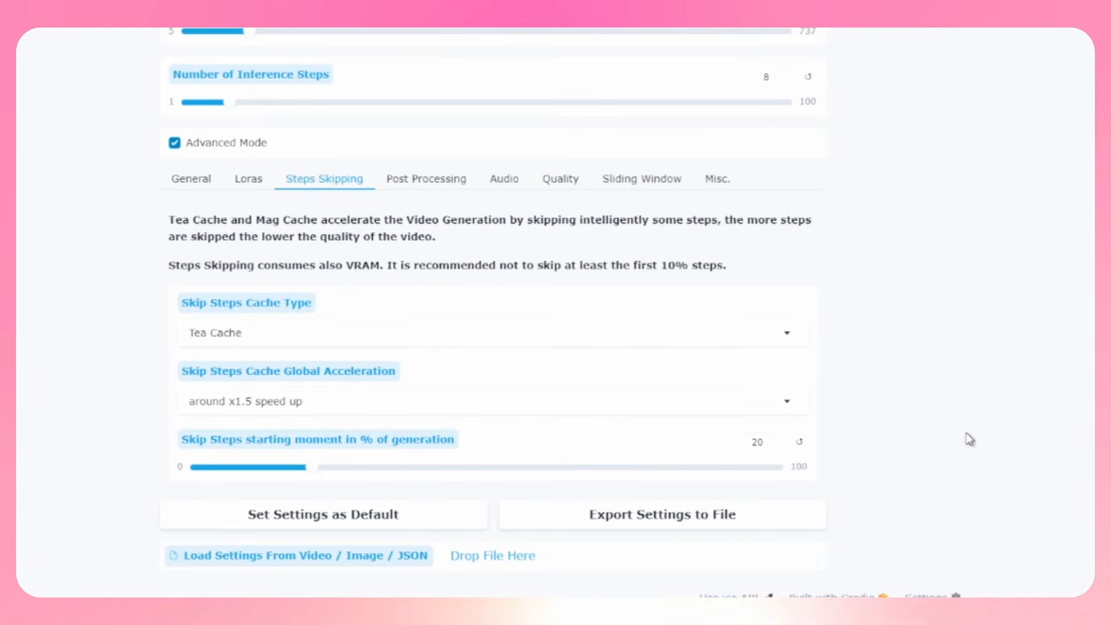
{"action": "left_click", "coordinate": [745, 333]}
{"action": "left_click", "coordinate": [384, 255]}
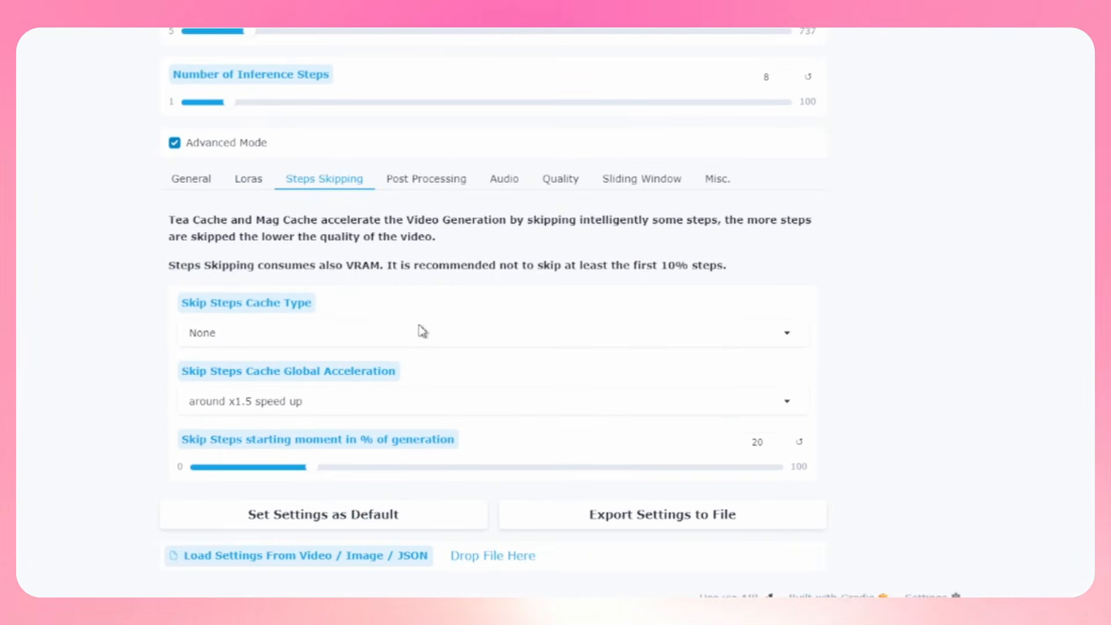
{"action": "left_click", "coordinate": [399, 330]}
{"action": "left_click", "coordinate": [376, 279]}
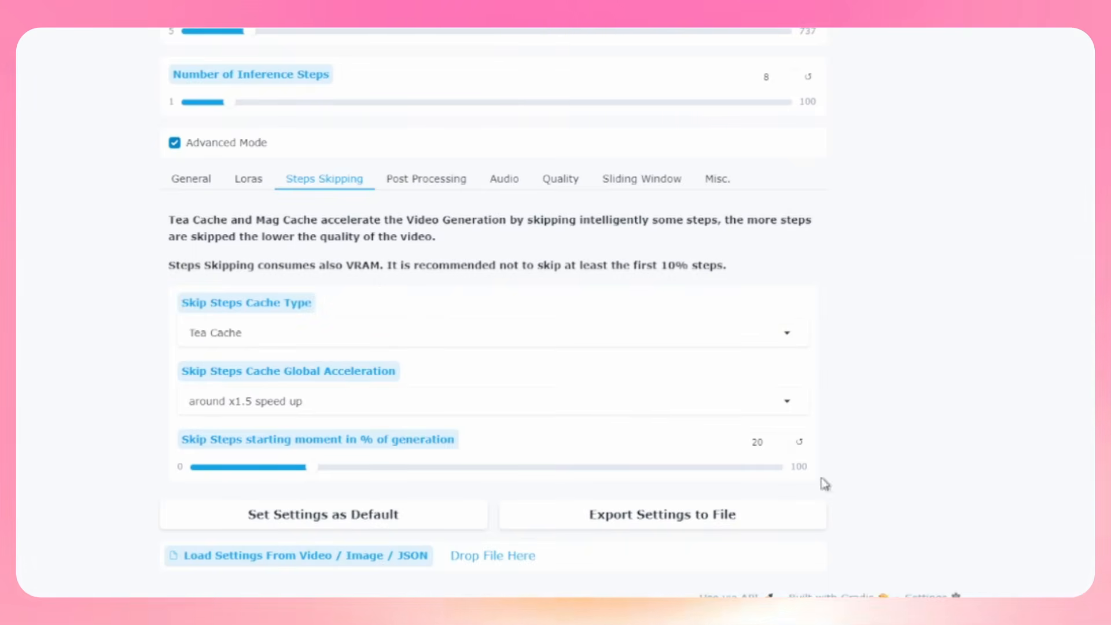
- Export the current generation settings to a JSON file named infinitetalk_lora
{"action": "left_click", "coordinate": [571, 525]}
{"action": "left_click", "coordinate": [785, 267]}
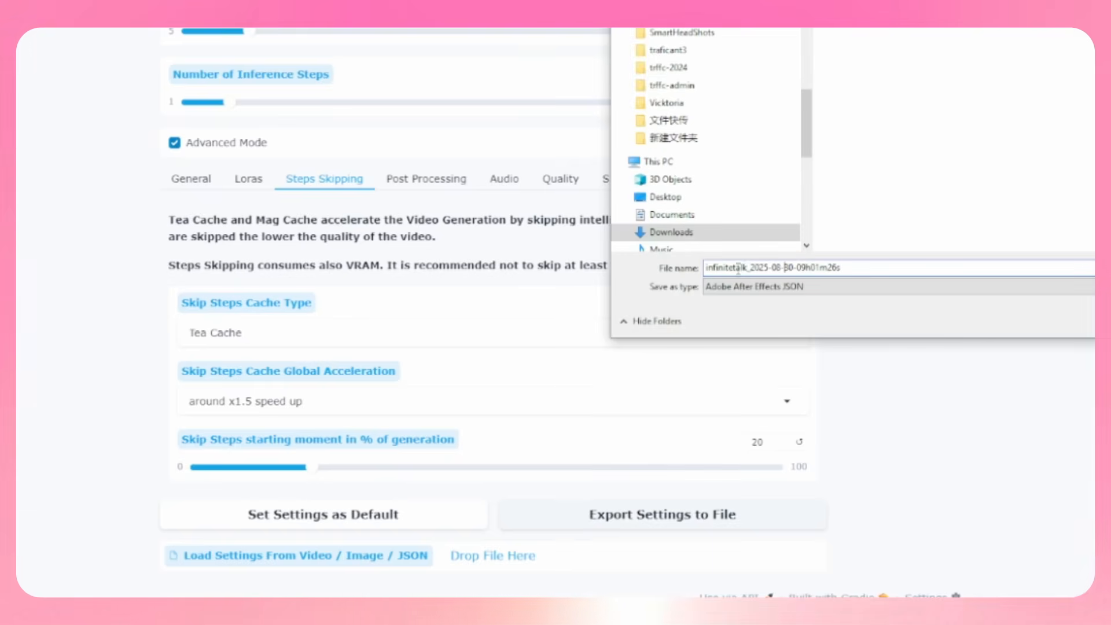
{"action": "left_click_drag", "start_coordinate": [751, 268], "coordinate": [949, 267]}
{"action": "type", "text": "lora"}
{"action": "scroll", "coordinate": [761, 52], "scroll_direction": "up", "scroll_amount": 2}
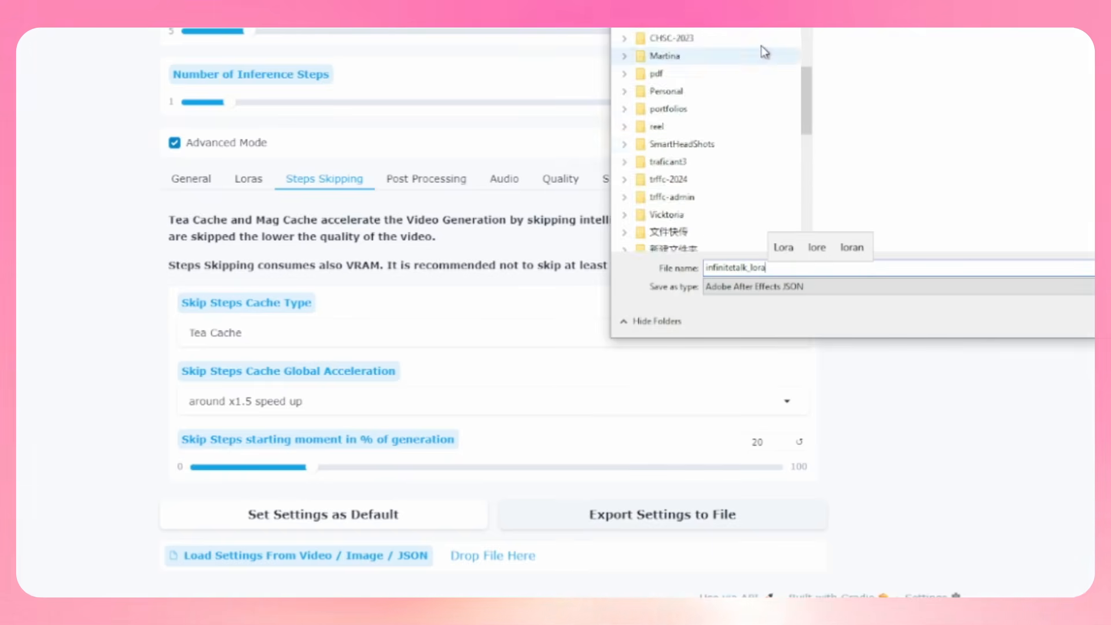
{"action": "scroll", "coordinate": [761, 50], "scroll_direction": "up", "scroll_amount": 2}
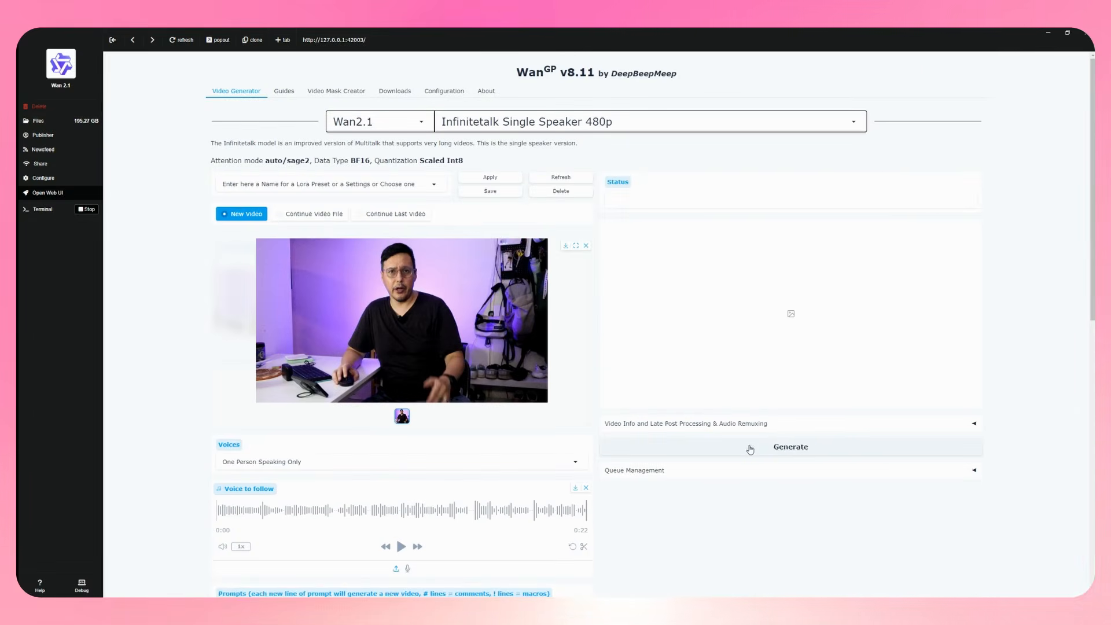
- Generate the talking video with the FusionX LoRA settings and play back the result
{"action": "left_click", "coordinate": [750, 449]}
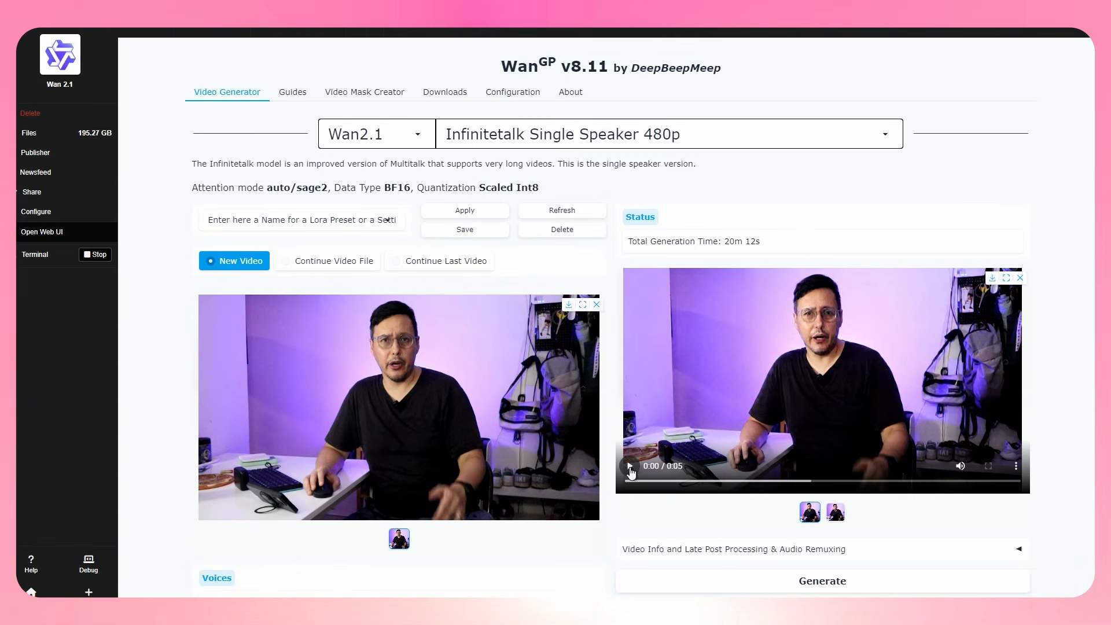
{"action": "left_click", "coordinate": [631, 471]}
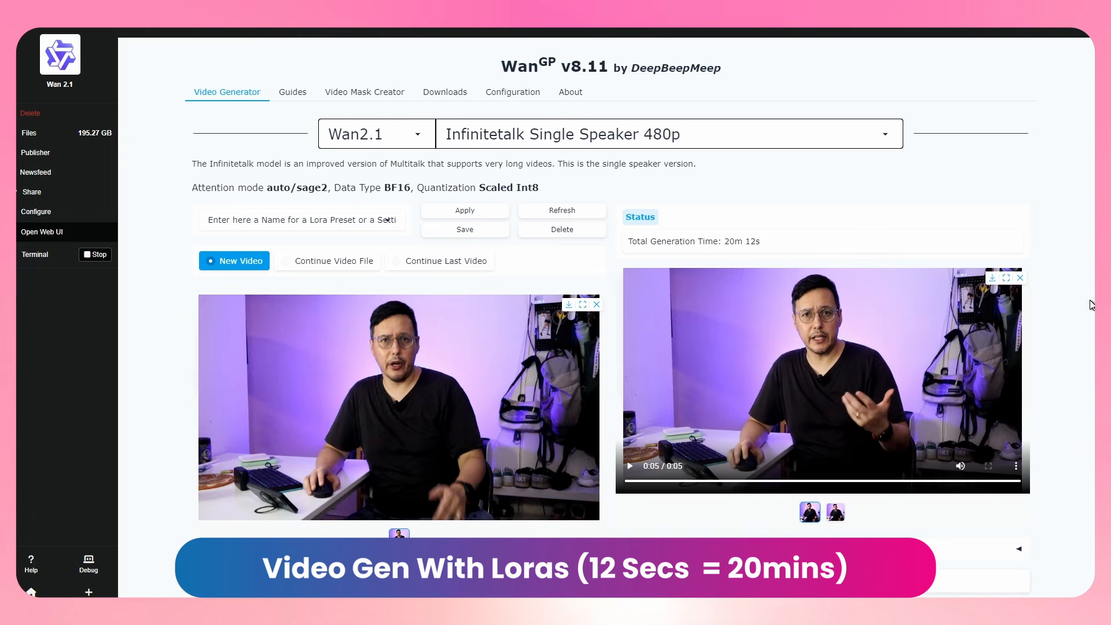
{"action": "left_click", "coordinate": [632, 467]}
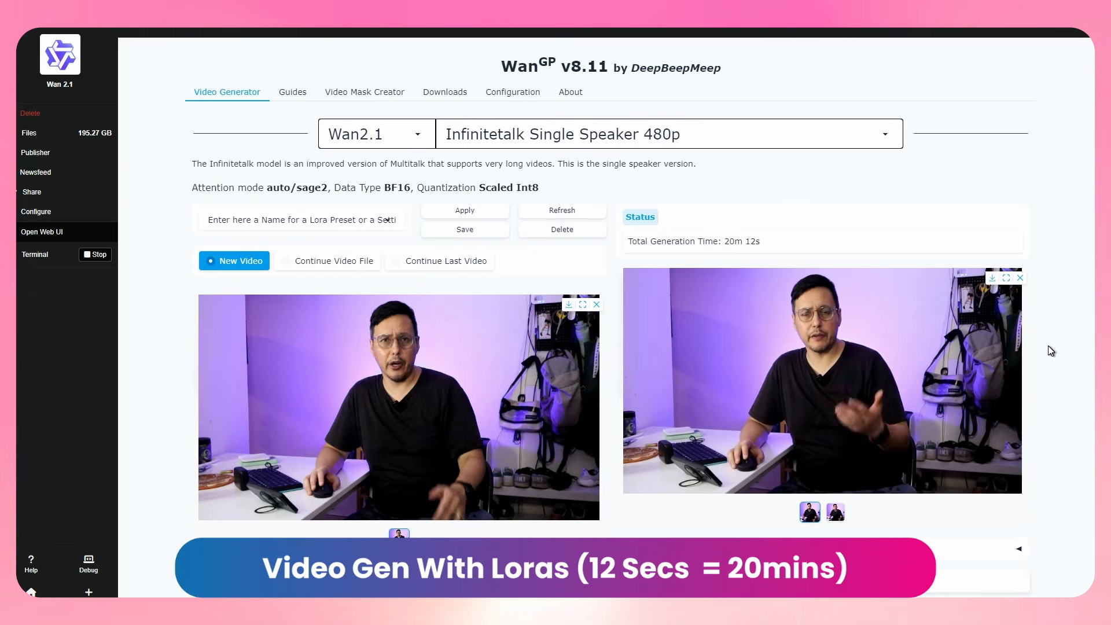
- Check the total generation time in the status and replay the generated video to judge its lip sync
{"action": "triple_click", "coordinate": [818, 245]}
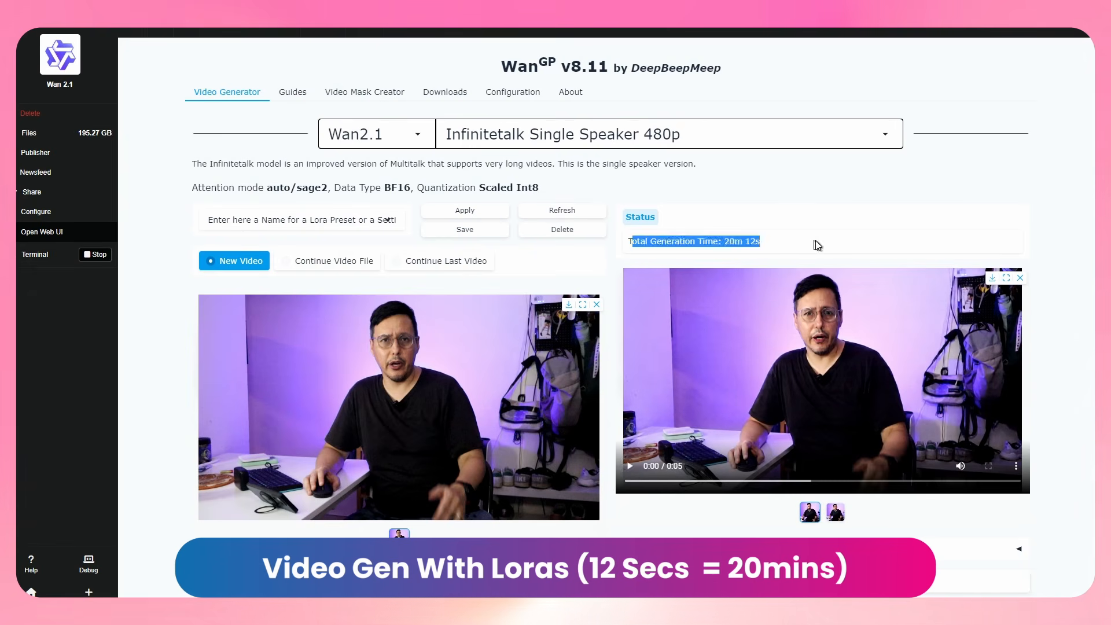
{"action": "left_click", "coordinate": [818, 245]}
{"action": "left_click", "coordinate": [630, 466]}
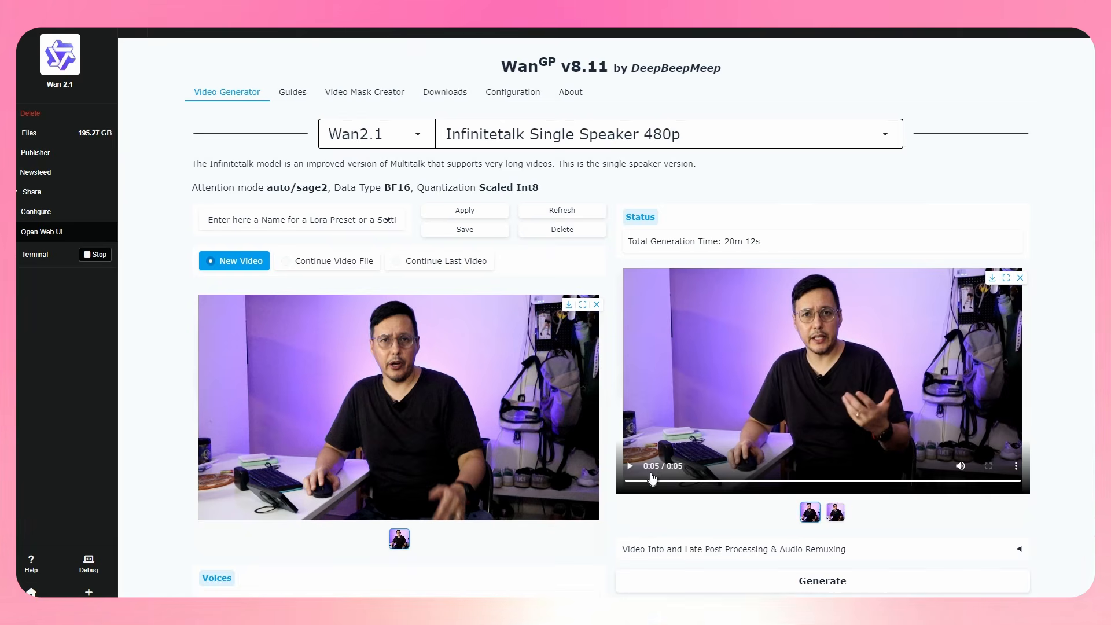
{"action": "left_click", "coordinate": [652, 480]}
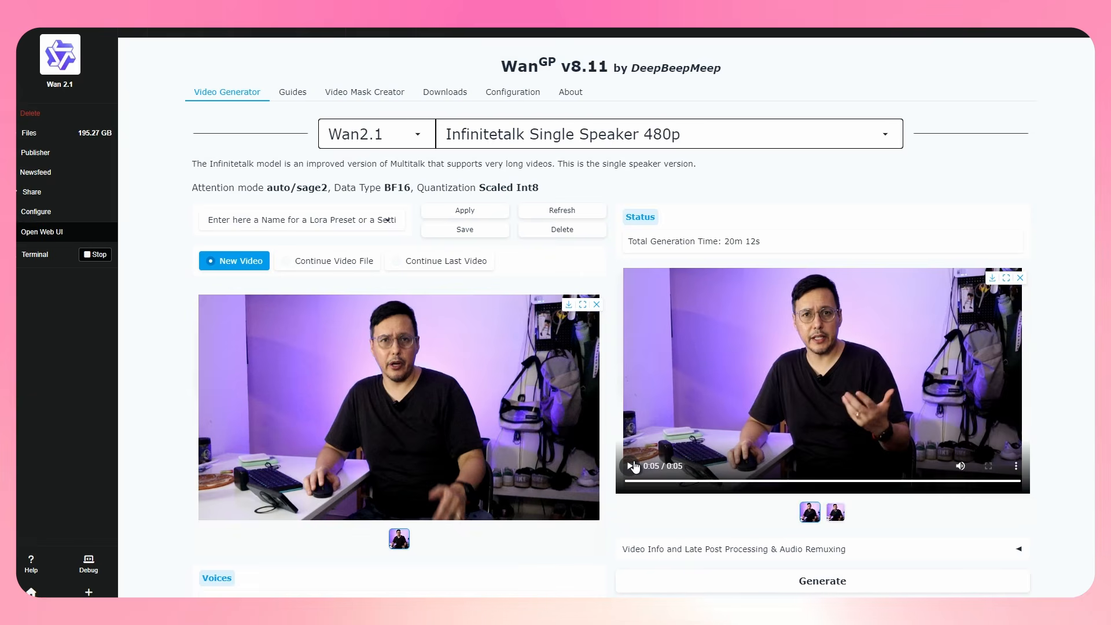
{"action": "left_click", "coordinate": [786, 408]}
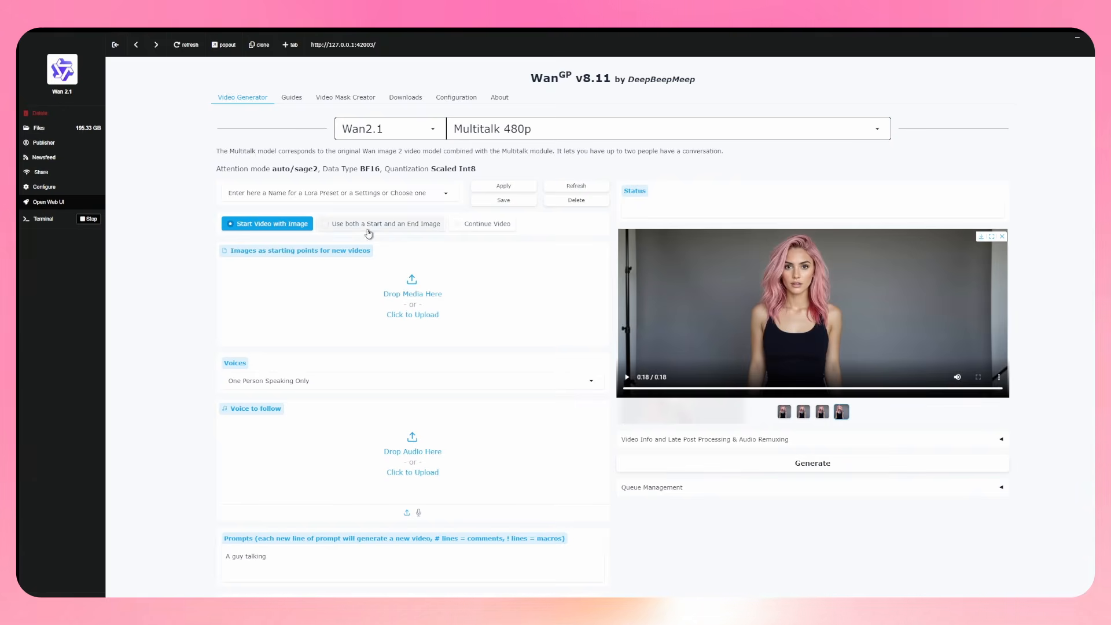
- Switch the Wan2.1 model from Multitalk 480p to Vace Multitalk FusioniX 14B
{"action": "left_click", "coordinate": [511, 133]}
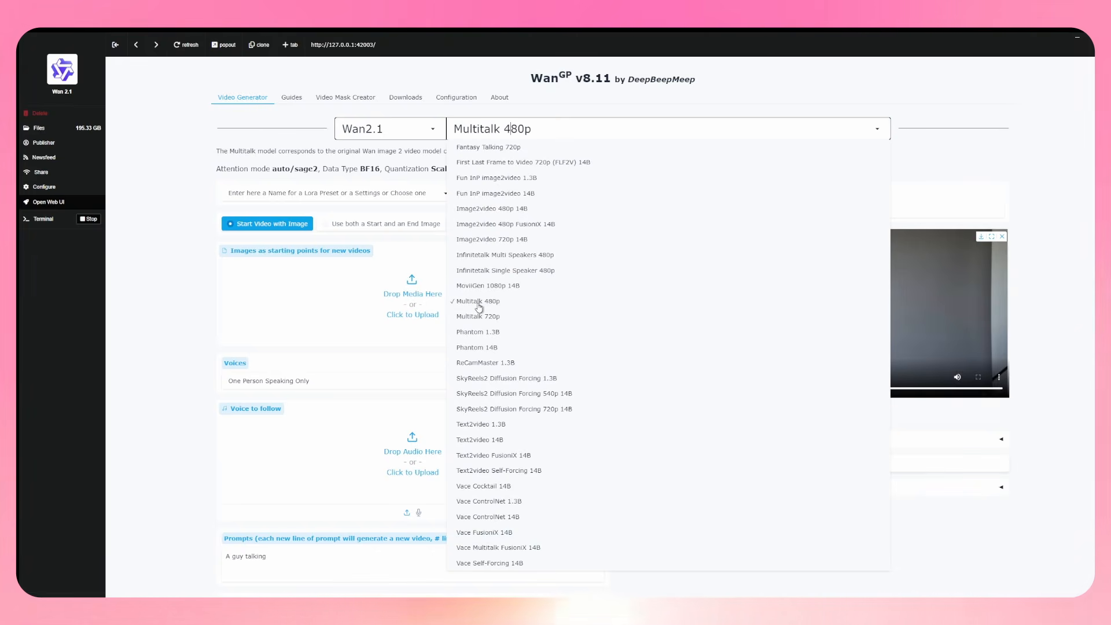
{"action": "left_click", "coordinate": [485, 548]}
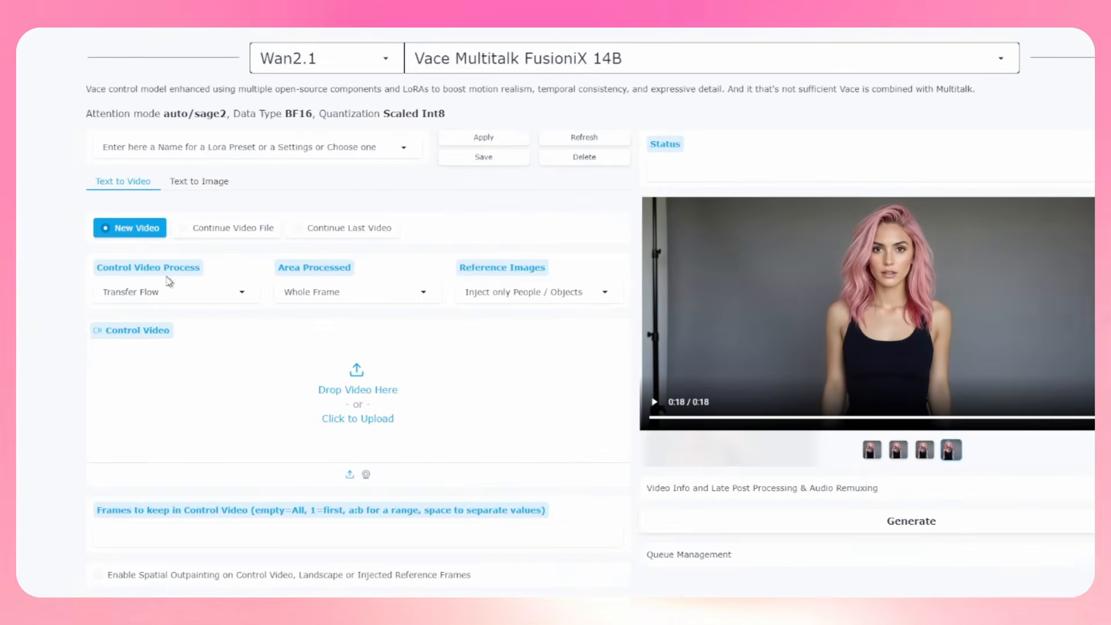
{"action": "left_click", "coordinate": [549, 52]}
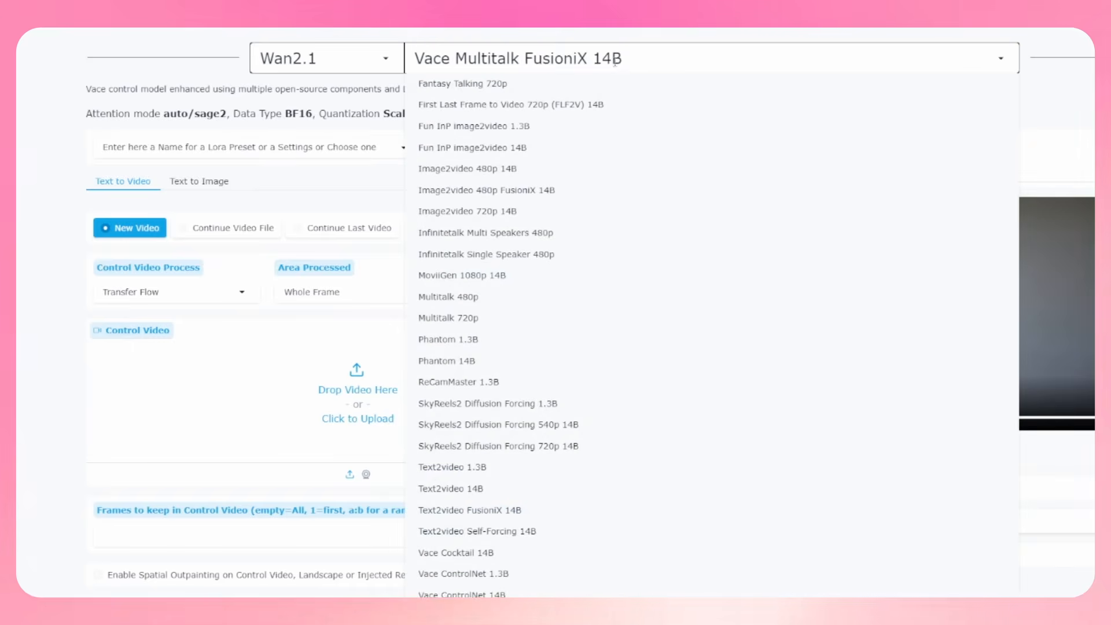
{"action": "left_click_drag", "start_coordinate": [597, 57], "coordinate": [415, 58]}
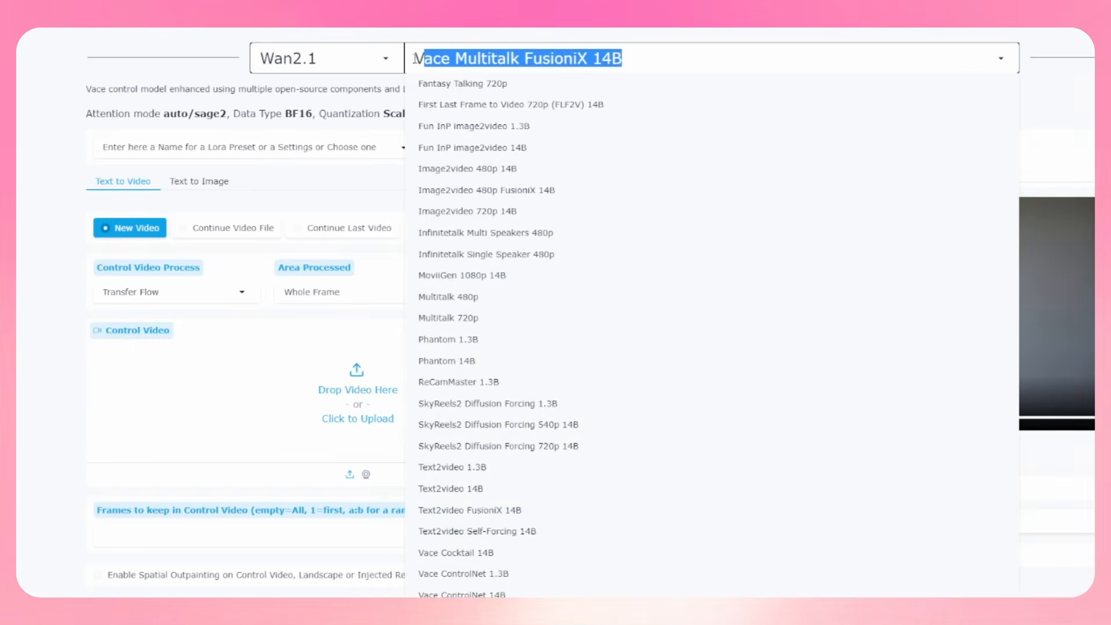
{"action": "left_click", "coordinate": [127, 248]}
{"action": "left_click", "coordinate": [360, 391]}
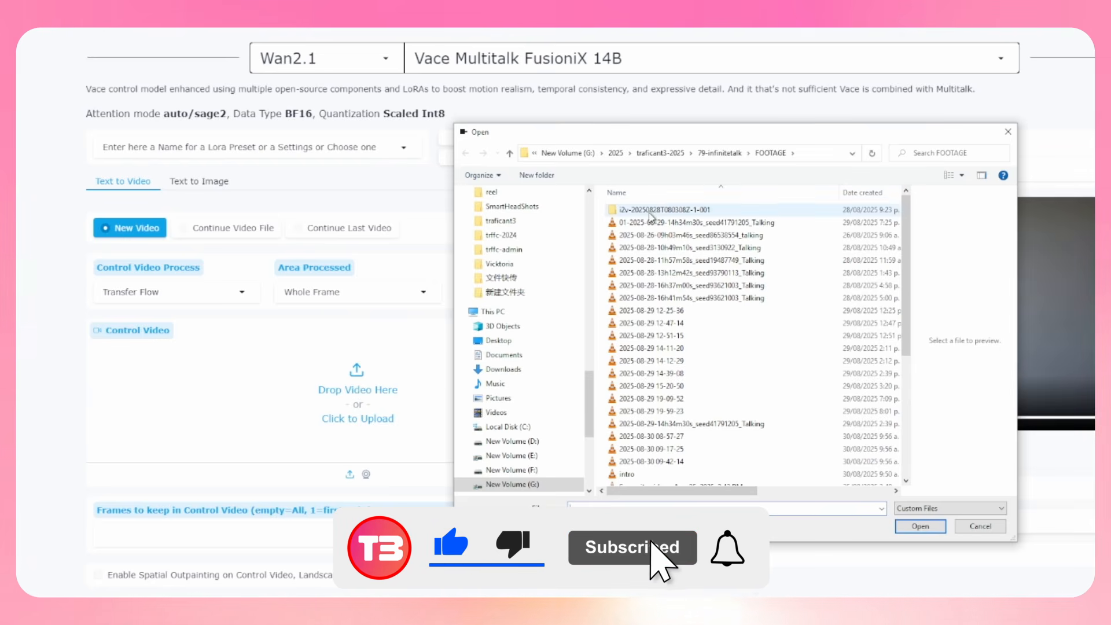
{"action": "left_click", "coordinate": [640, 311]}
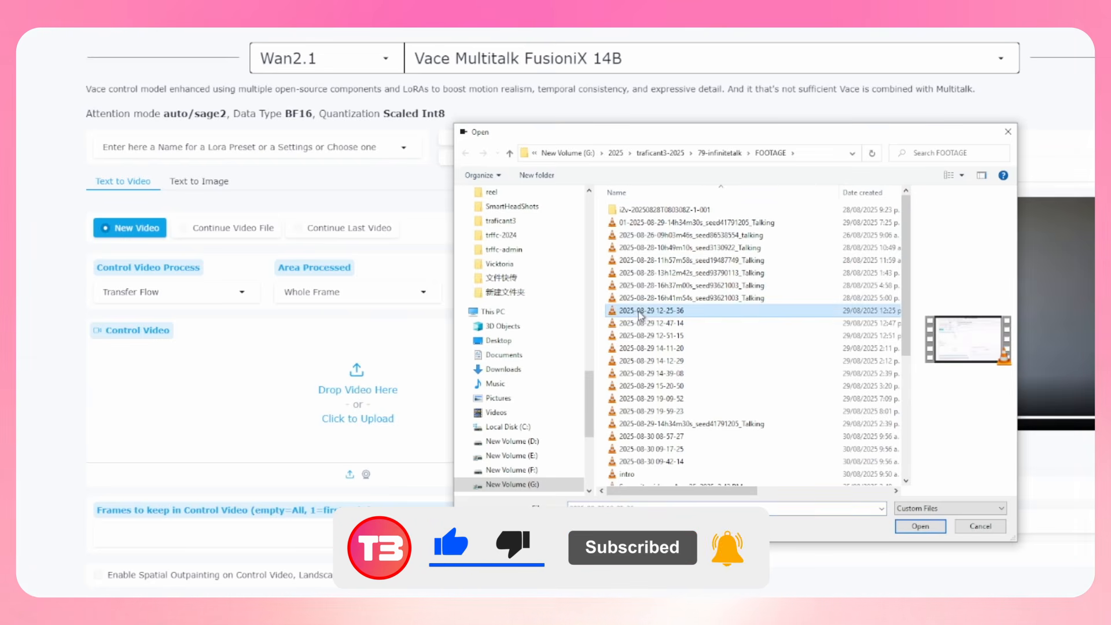
{"action": "left_click", "coordinate": [639, 300]}
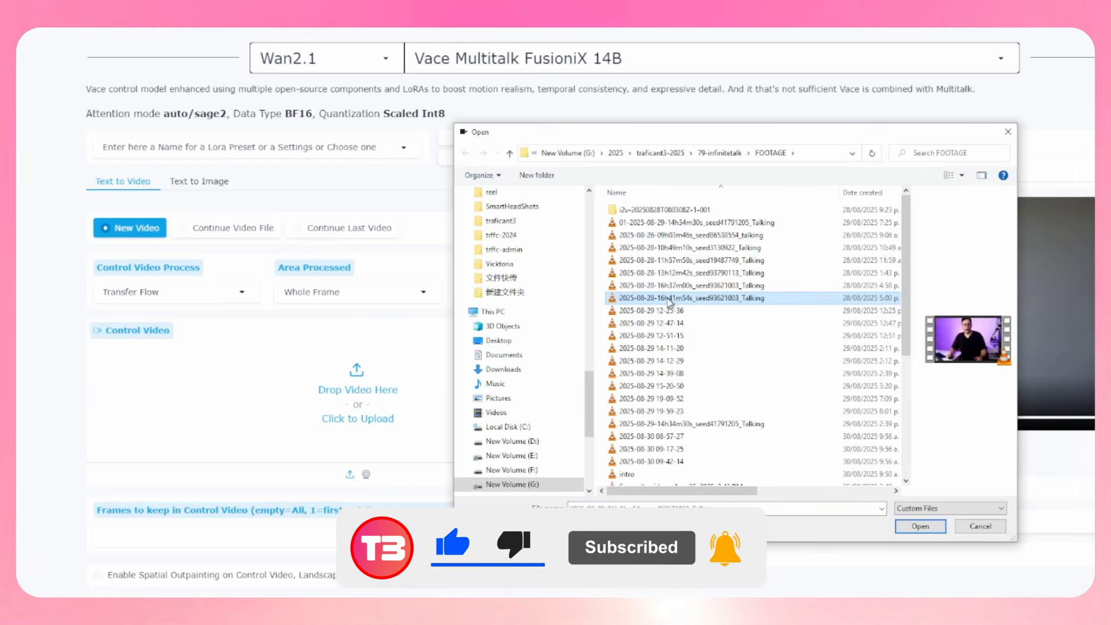